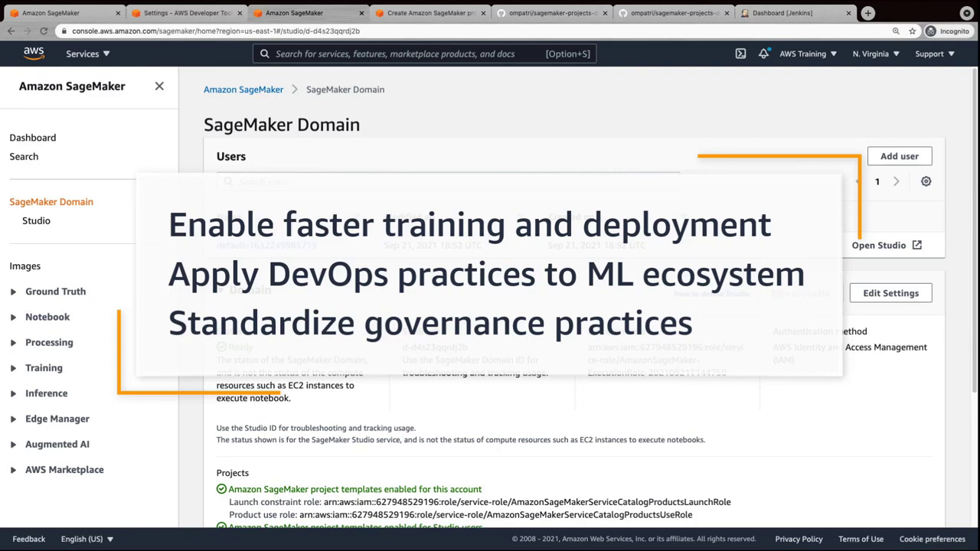
Open SageMaker Studio and start a project from the template for model building, training, and deployment with third-party Git repositories using Jenkins.
click(879, 246)
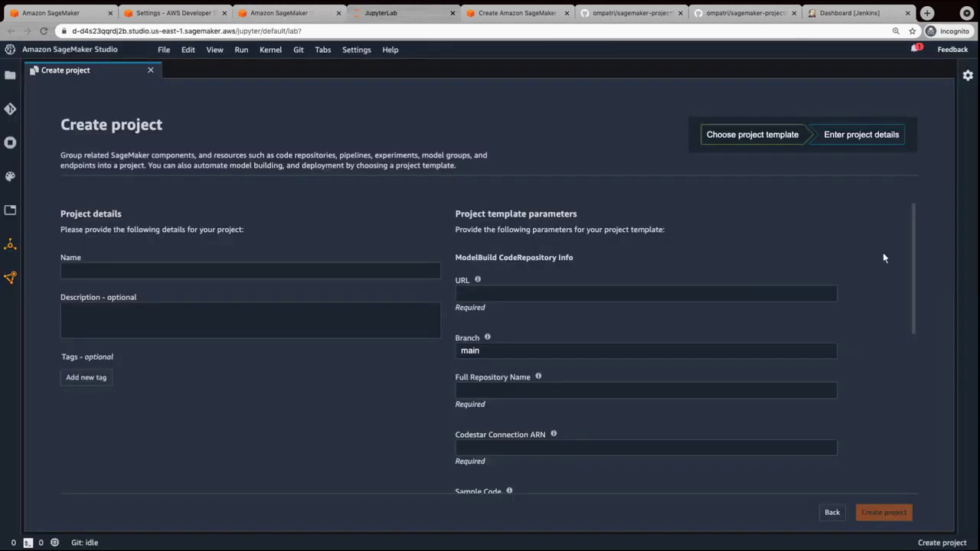
click(150, 70)
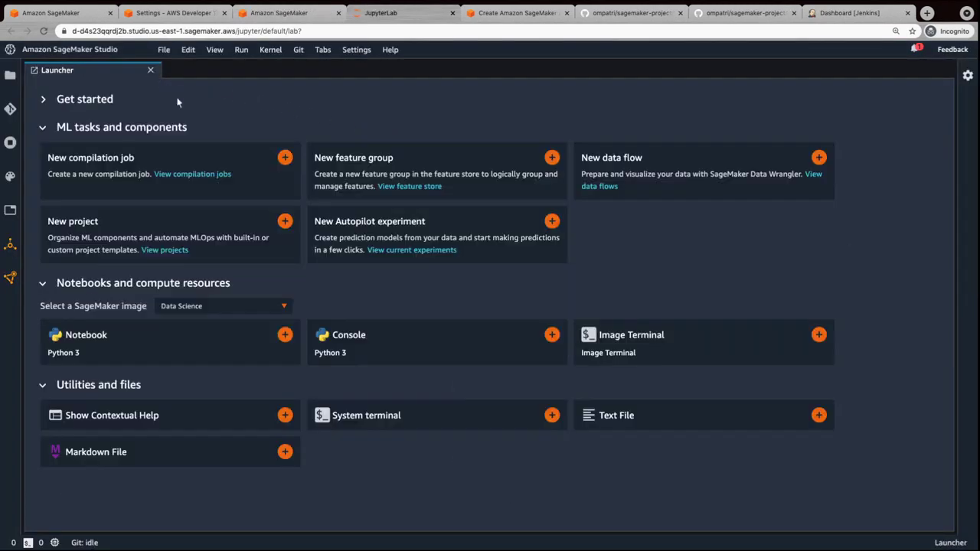
click(285, 221)
click(285, 280)
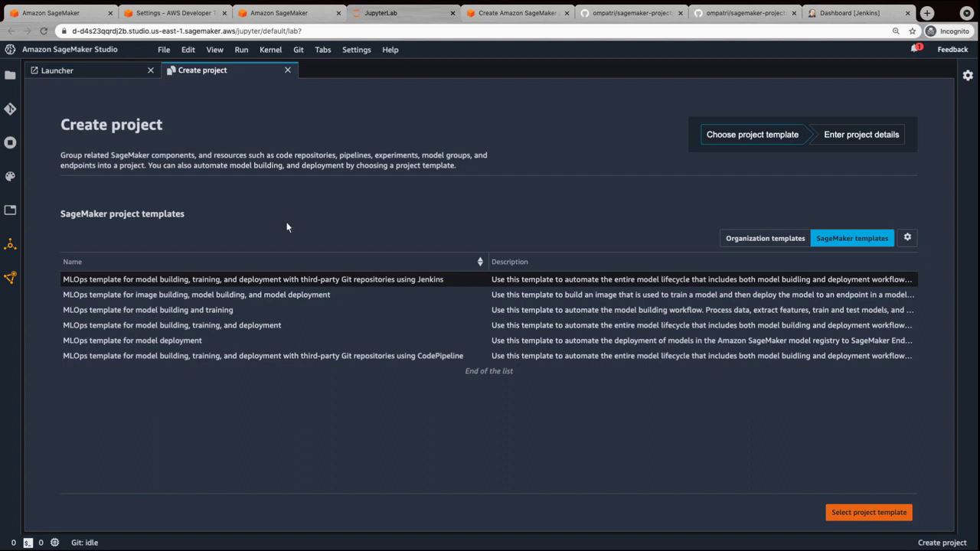
click(516, 17)
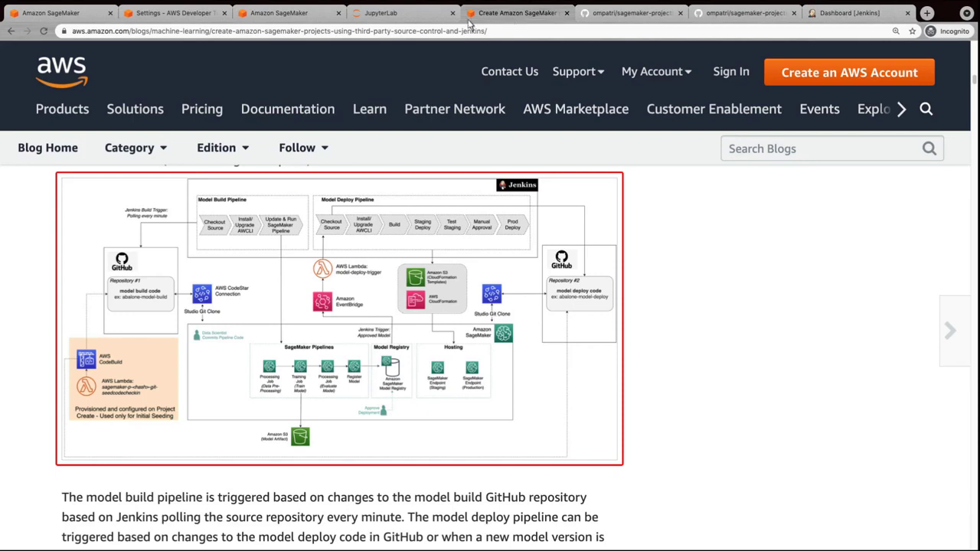
click(381, 14)
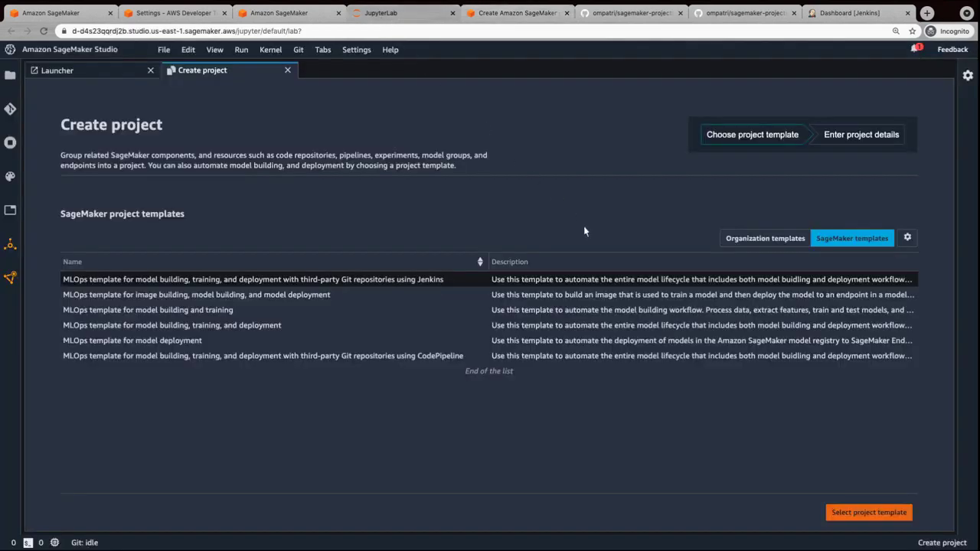
click(870, 518)
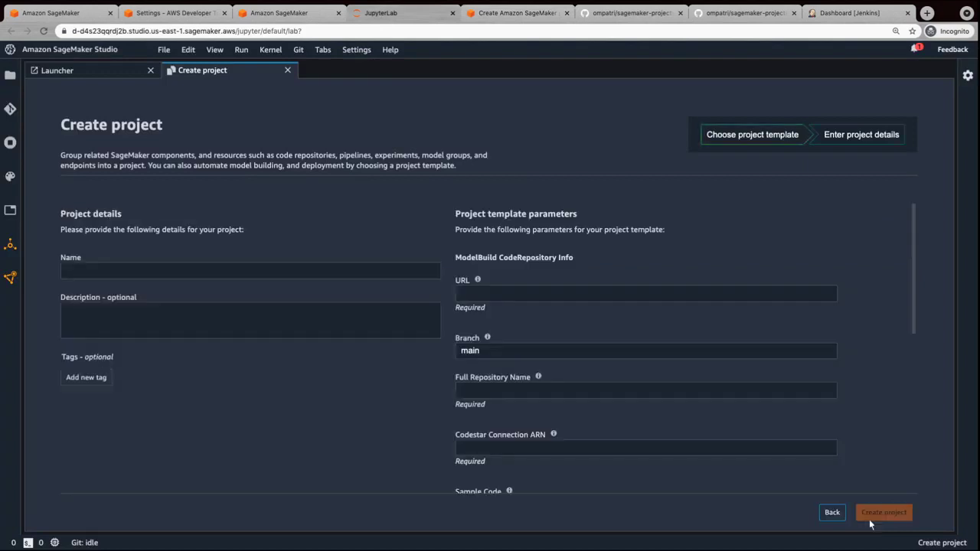
Name the project demo-v03 and describe it as "Demo for SageMaker Projects with Jenkins Orchestration".
click(62, 272)
text(demo-v03)
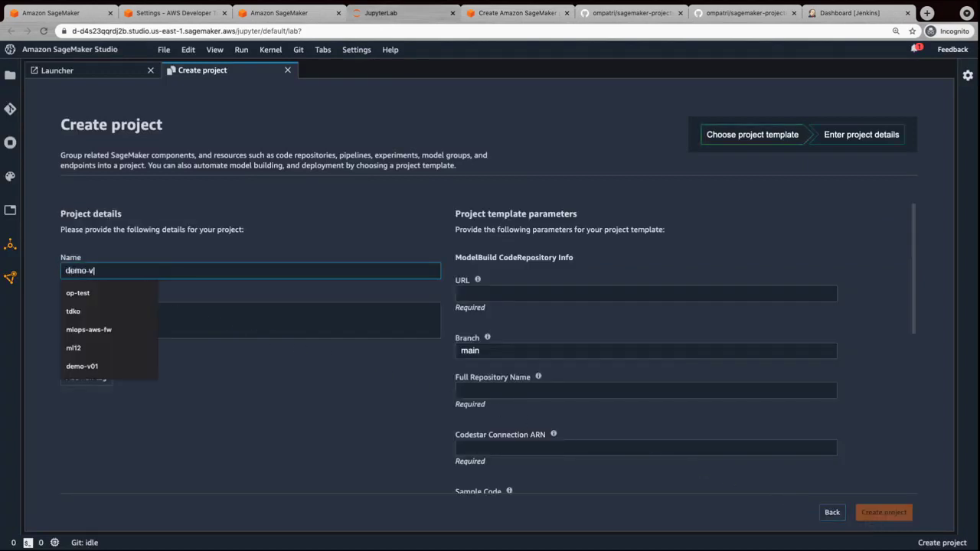
key(Tab)
text(Demo for SageMaker Project)
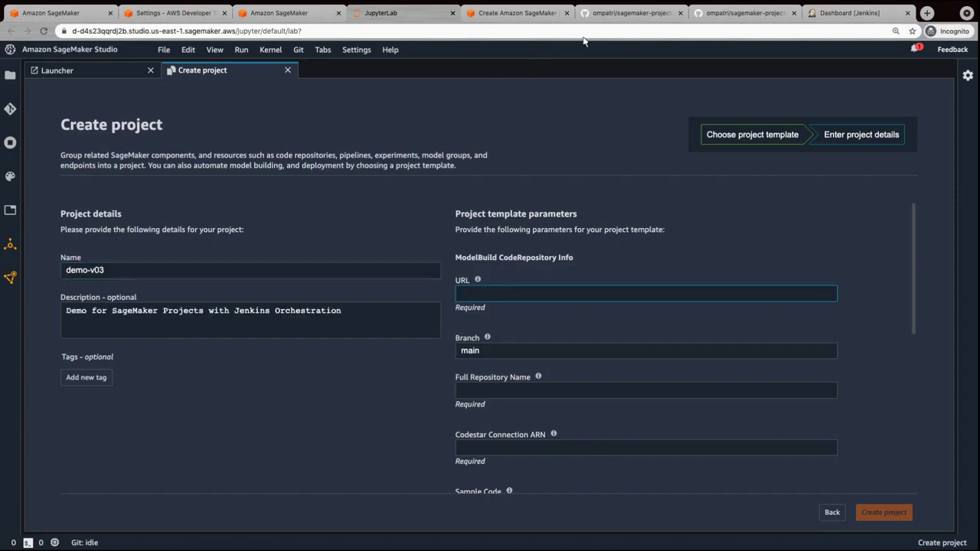
Copy the GitHub address of the sagemaker-projects-demo-build repository into the ModelBuild repository URL.
click(626, 22)
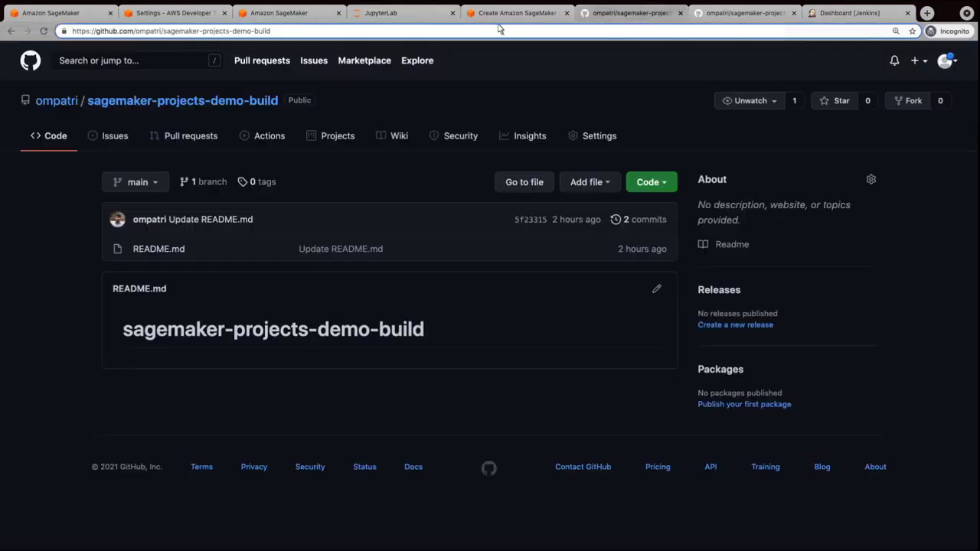
click(272, 34)
key(super+c)
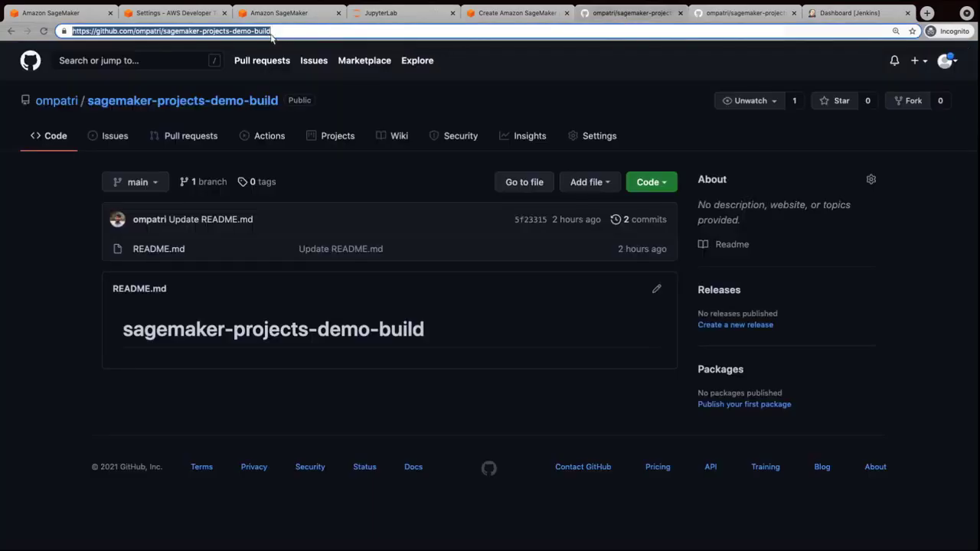
click(383, 18)
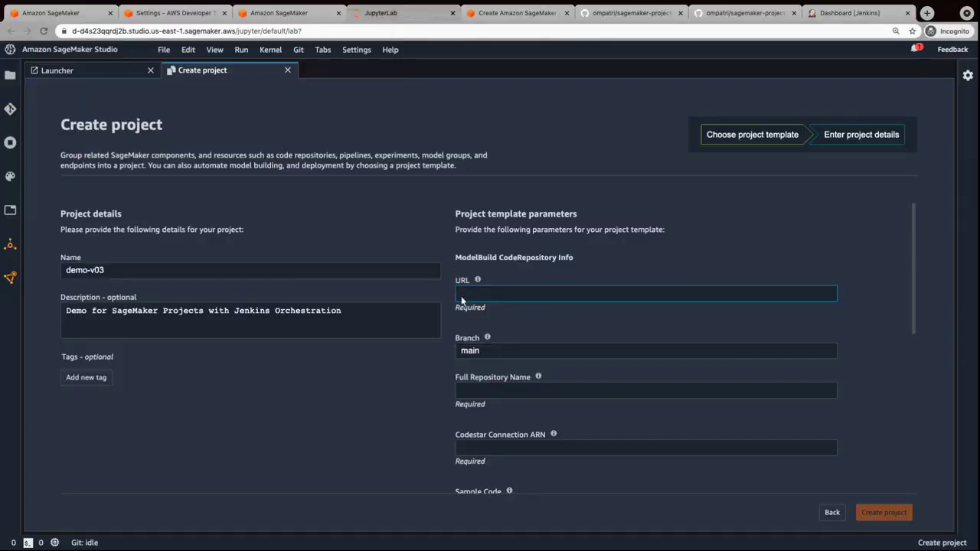
key(super+v)
Set the ModelBuild full repository name to sagemaker-projects-demo-build.
scroll(908, 366, down, 2)
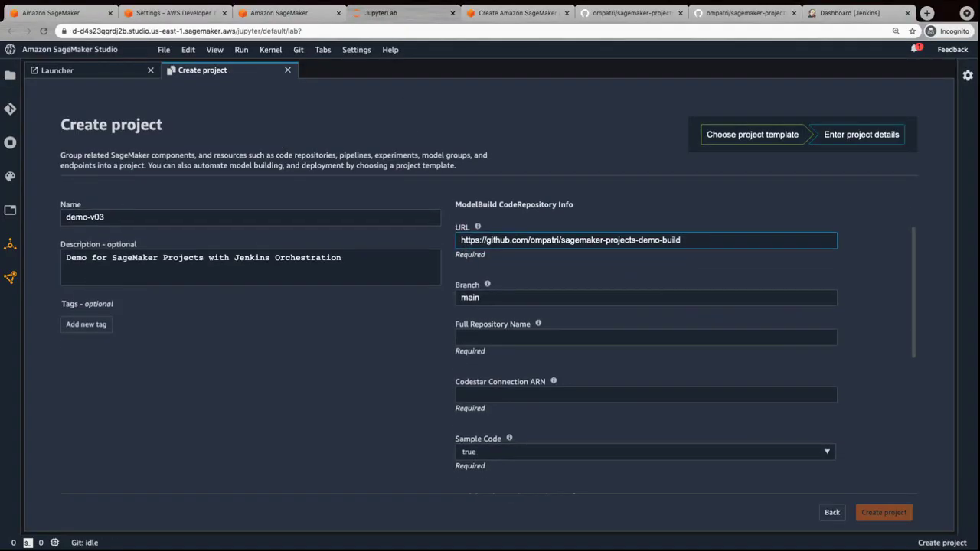
click(912, 365)
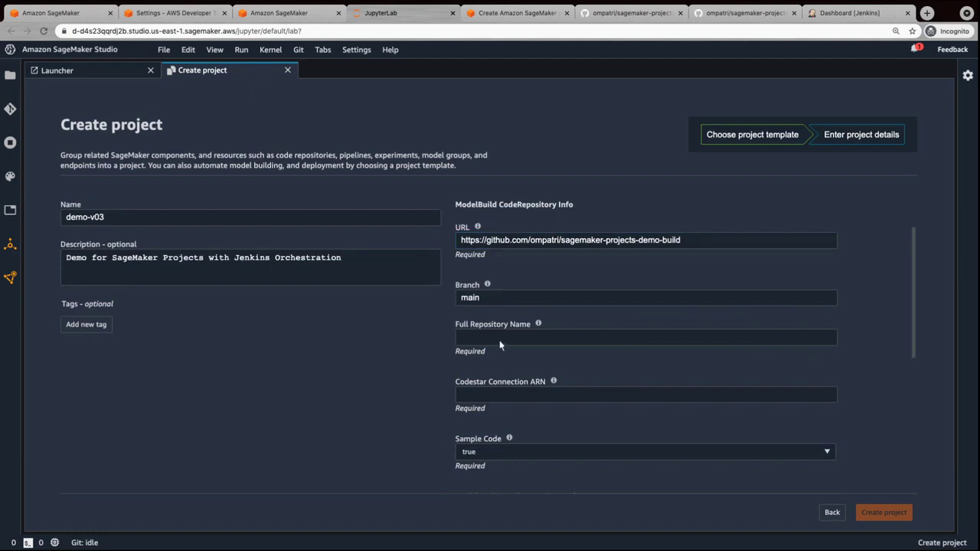
click(463, 341)
text(sagemaker-projects-demo-build)
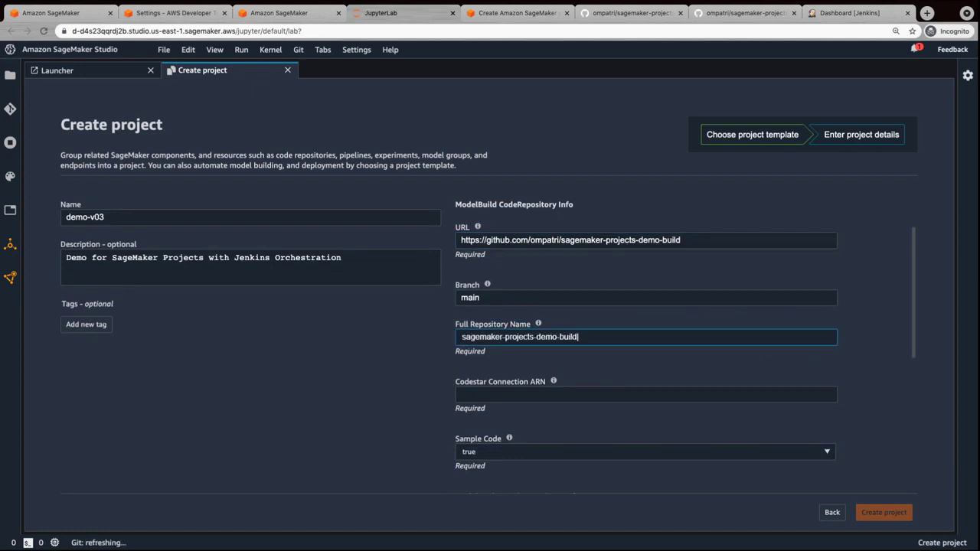
Copy the ARN of the op-github-repos connection from AWS Developer Tools into the ModelBuild Codestar Connection ARN.
scroll(904, 402, down, 3)
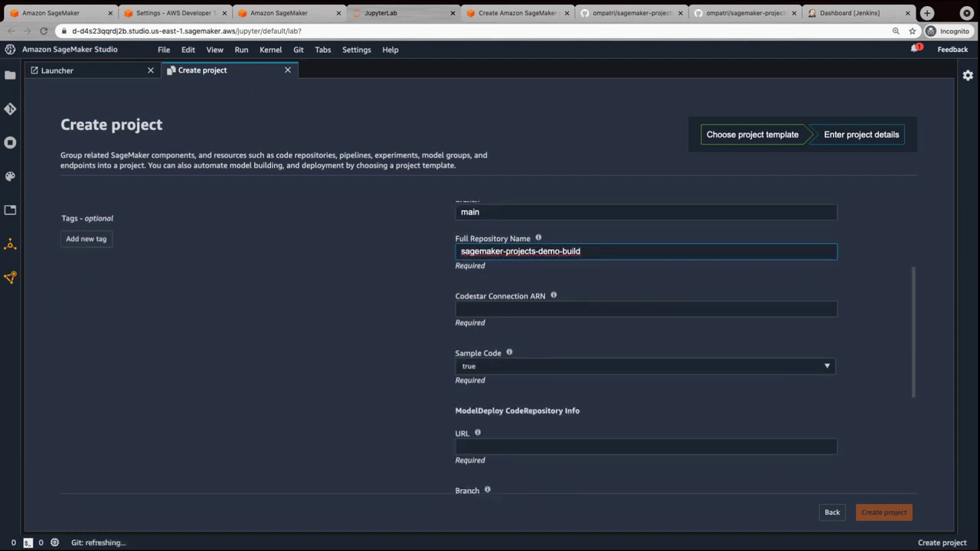
key(Tab)
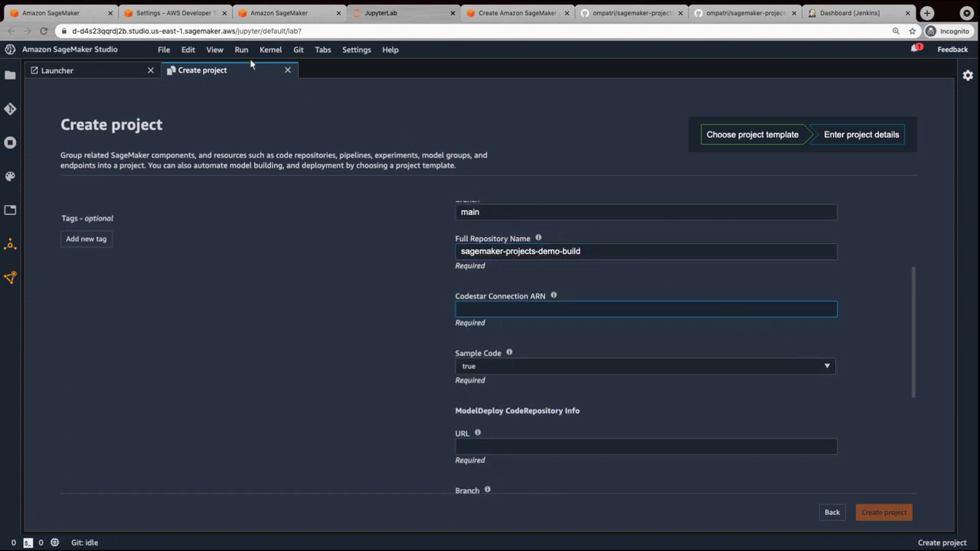
click(175, 16)
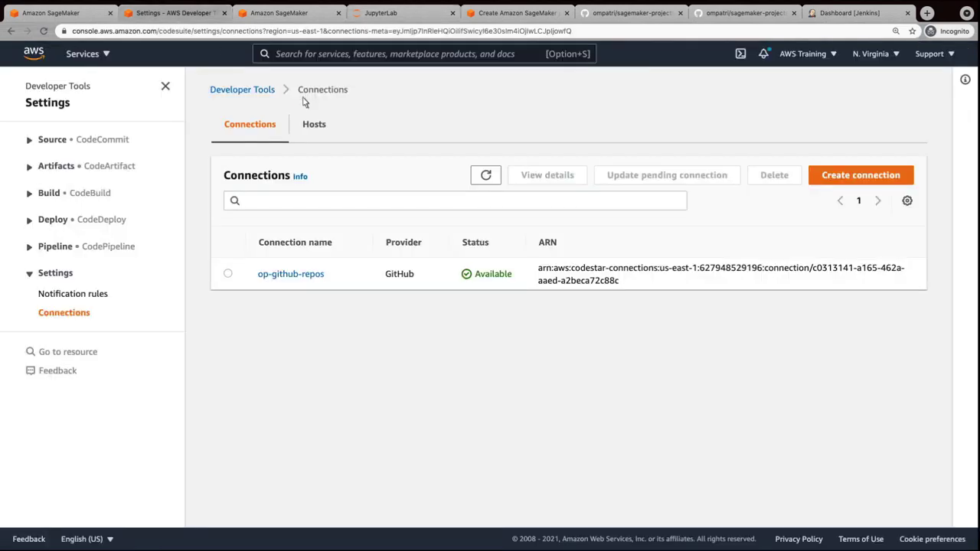
triple_click(614, 284)
click(595, 265)
click(389, 17)
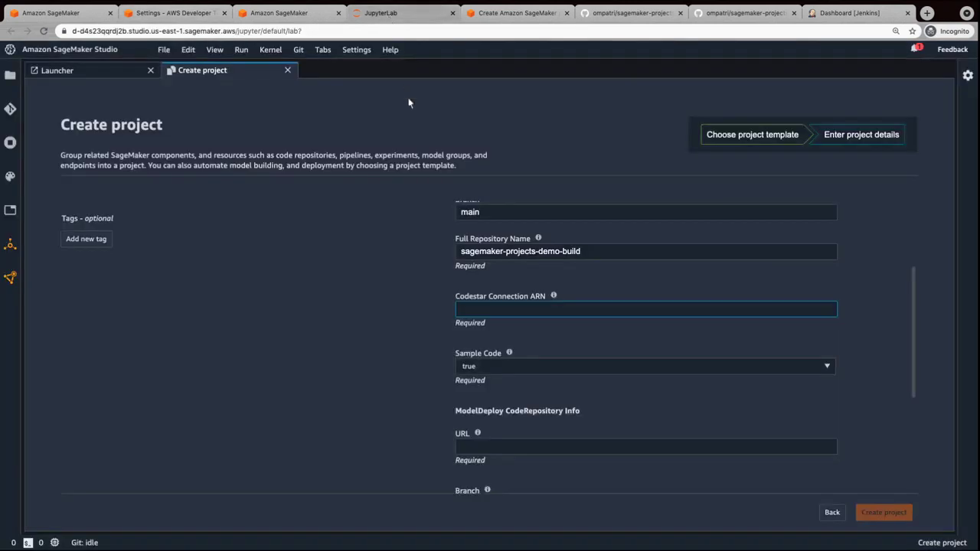
click(462, 310)
key(ctrl+v)
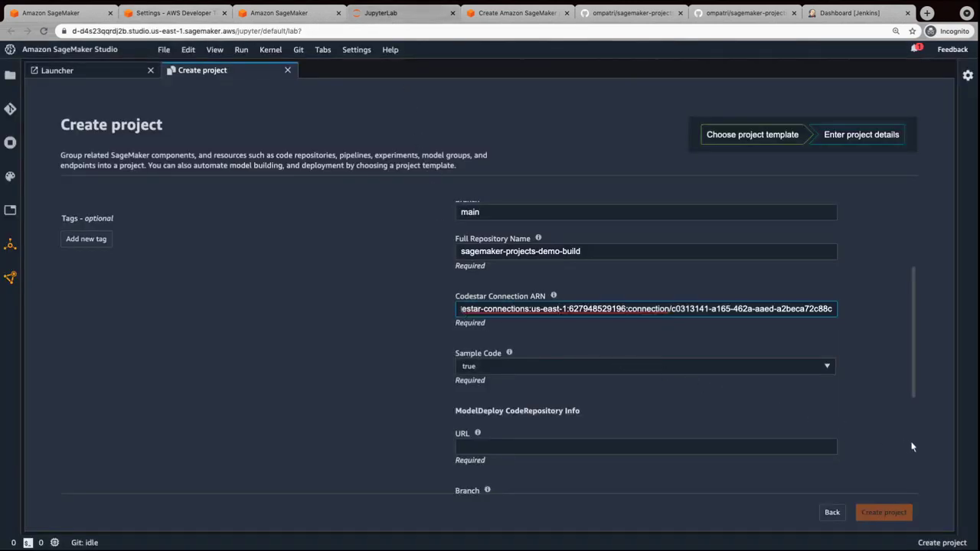
Copy the GitHub address of the sagemaker-projects-demo-deploy repository into the ModelDeploy repository URL.
scroll(915, 448, down, 2)
key(Tab)
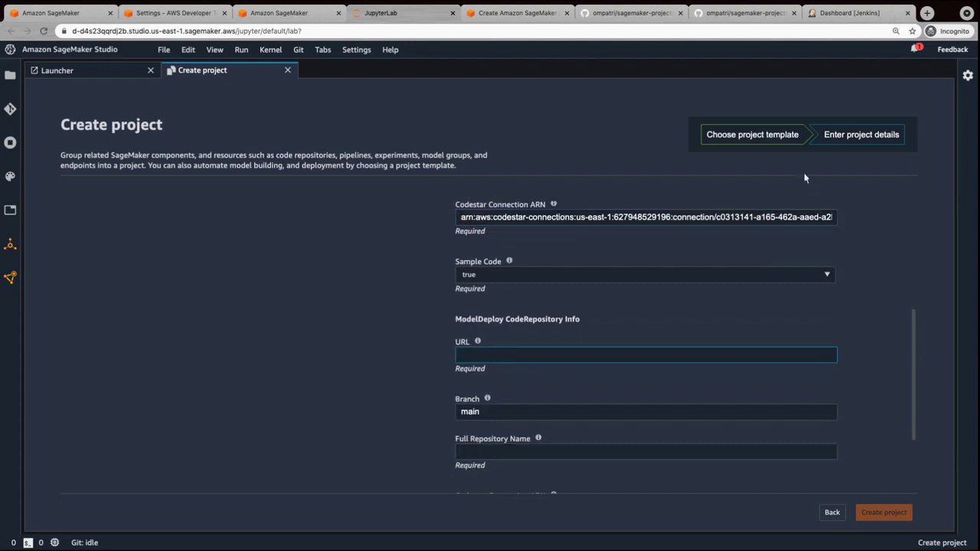
click(742, 21)
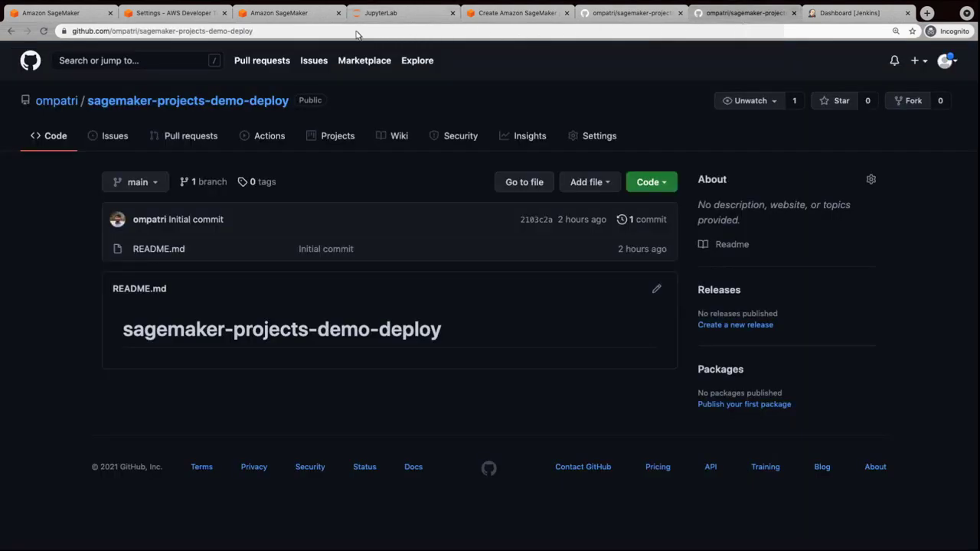
click(246, 34)
key(ctrl+c)
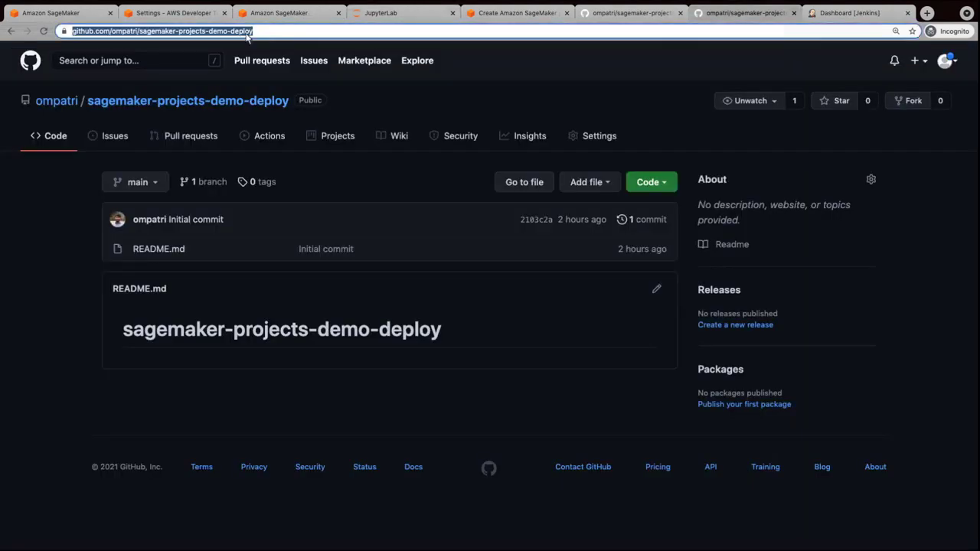
click(383, 16)
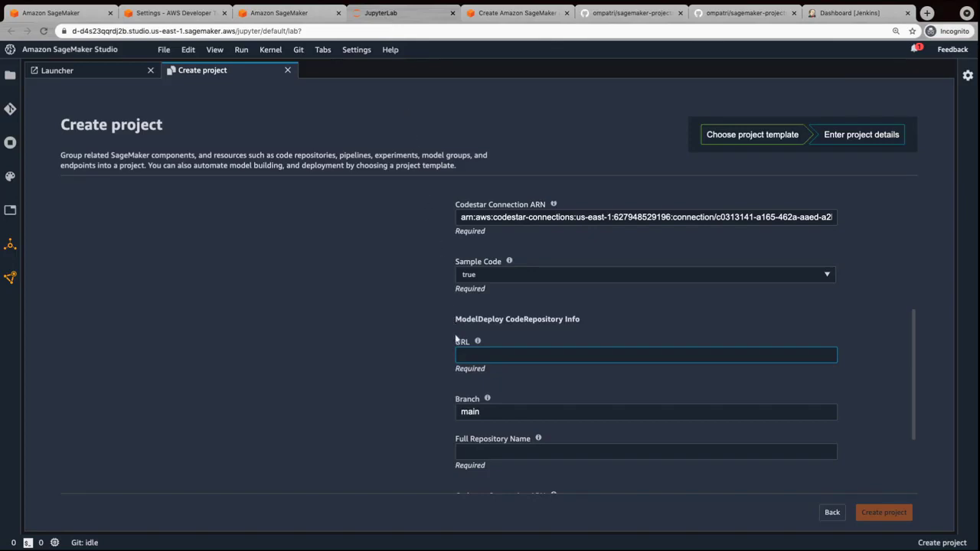
key(ctrl+v)
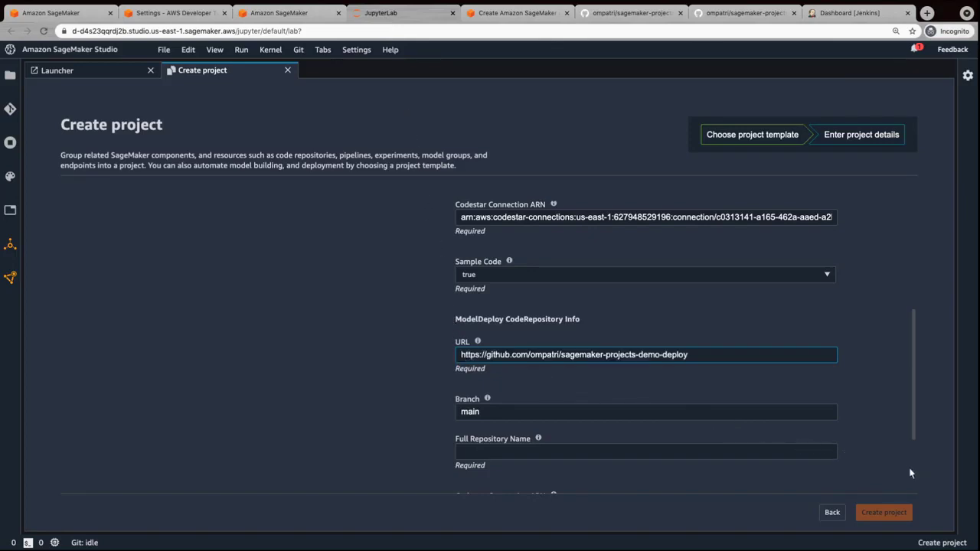
Set the ModelDeploy full repository name to sagemaker-projects-demo-deploy, prefixed with the GitHub account name.
scroll(911, 470, down, 2)
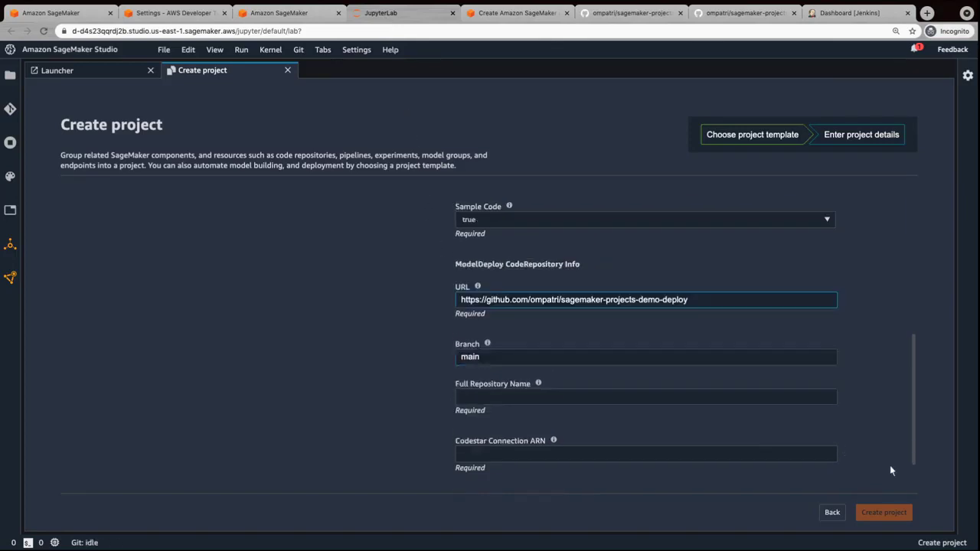
click(463, 398)
text(ompatri/sagemaker-projects-demo-deploy)
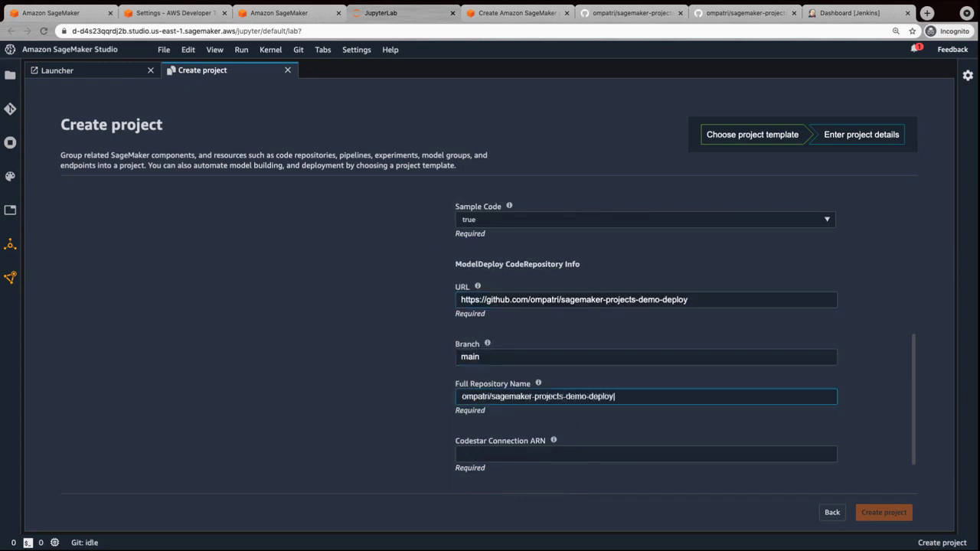
Enter the same op-github-repos connection ARN for the ModelDeploy repository and create the project.
scroll(908, 491, down, 2)
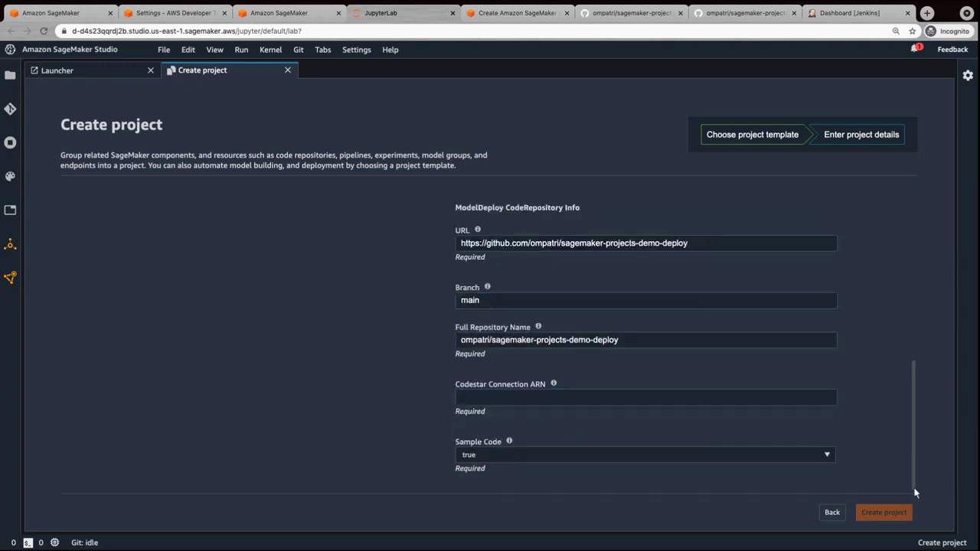
click(461, 398)
key(ctrl+v)
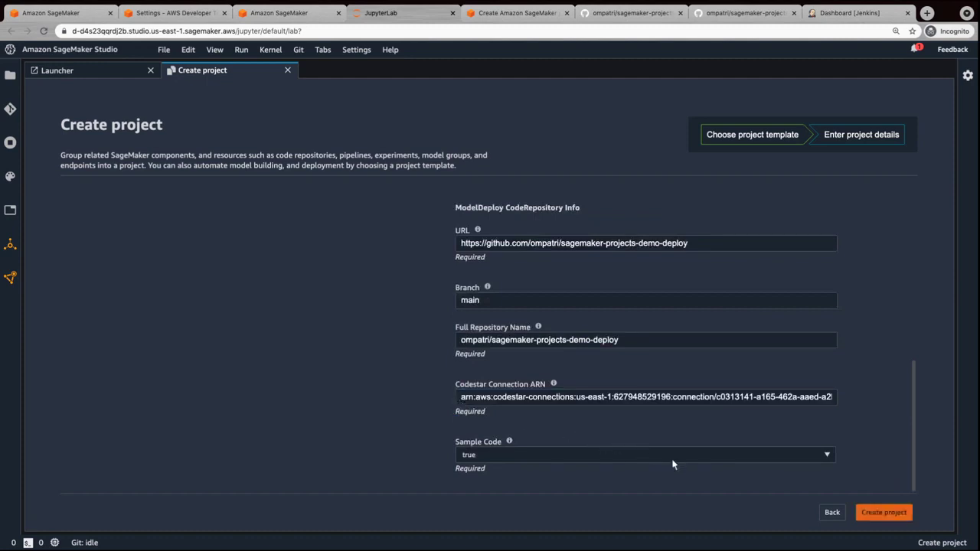
click(877, 513)
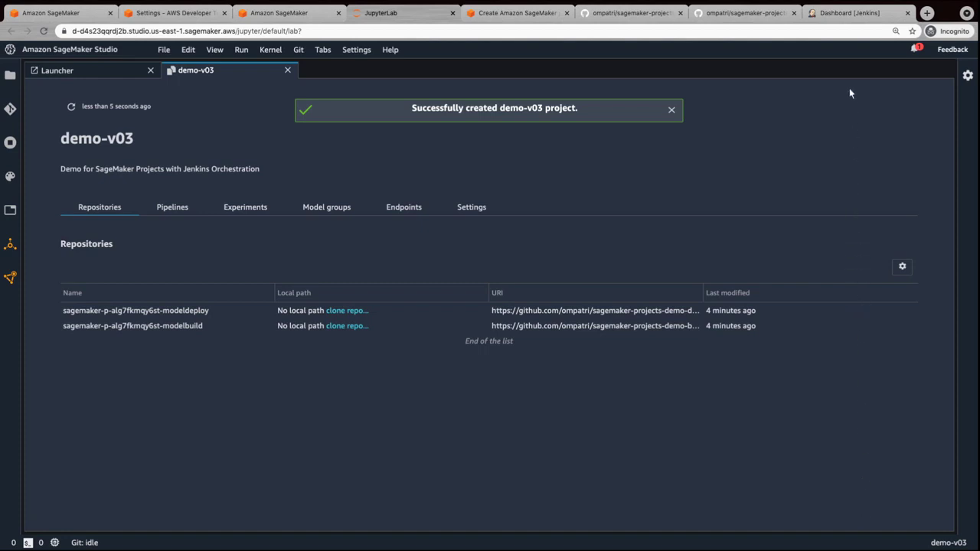
Switch to Jenkins and examine the CreateJenkinsPipeline job's configuration, including its parameters, source repository, branch and Job DSL build settings.
click(847, 14)
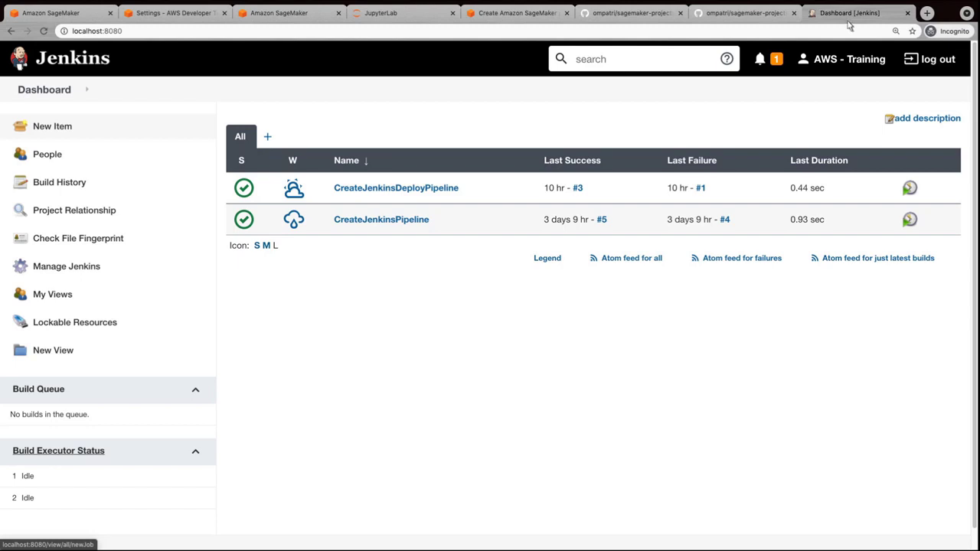
click(387, 222)
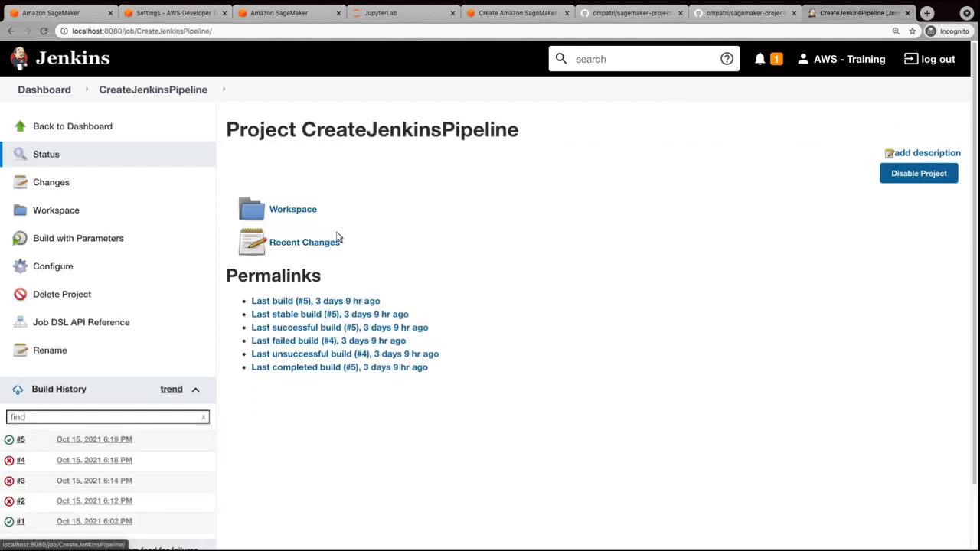
click(53, 268)
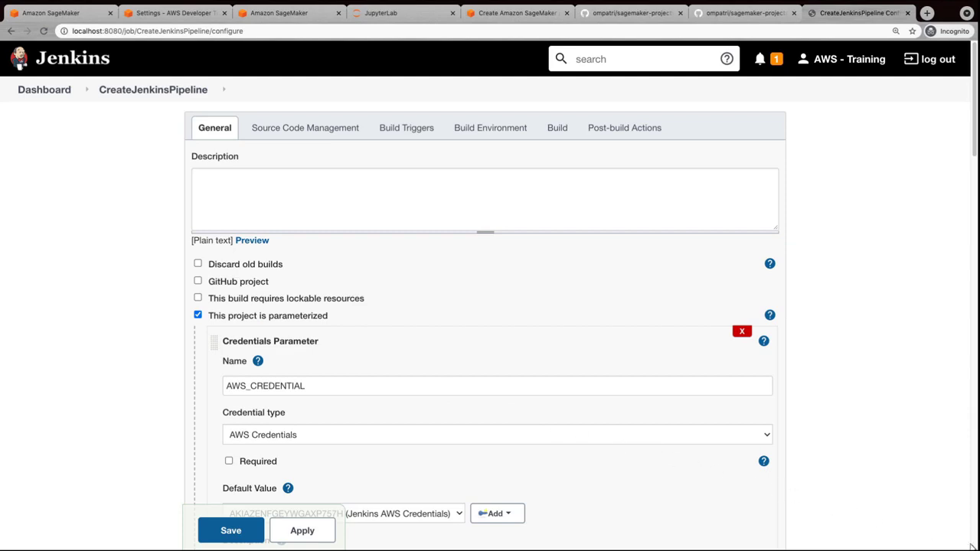
scroll(740, 470, down, 10)
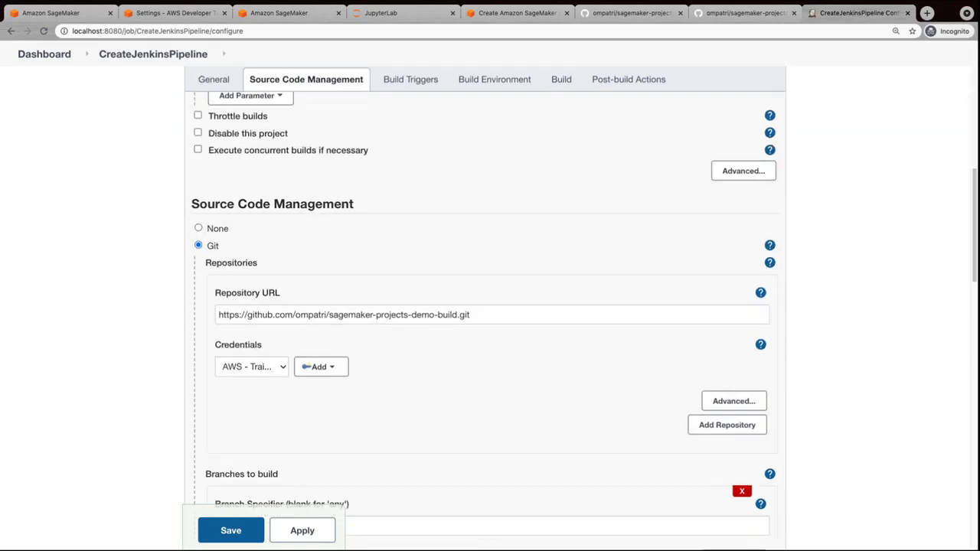
scroll(740, 470, down, 3)
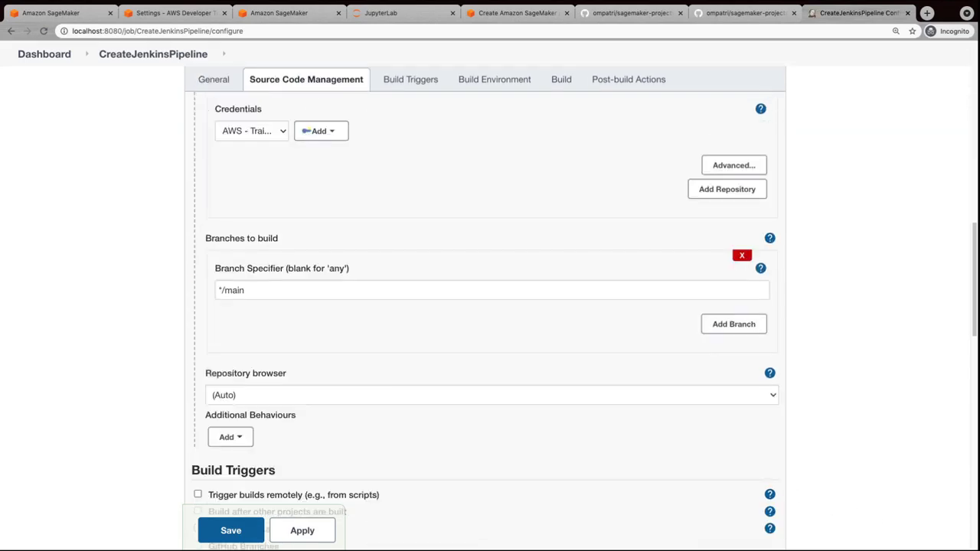
scroll(491, 306, down, 10)
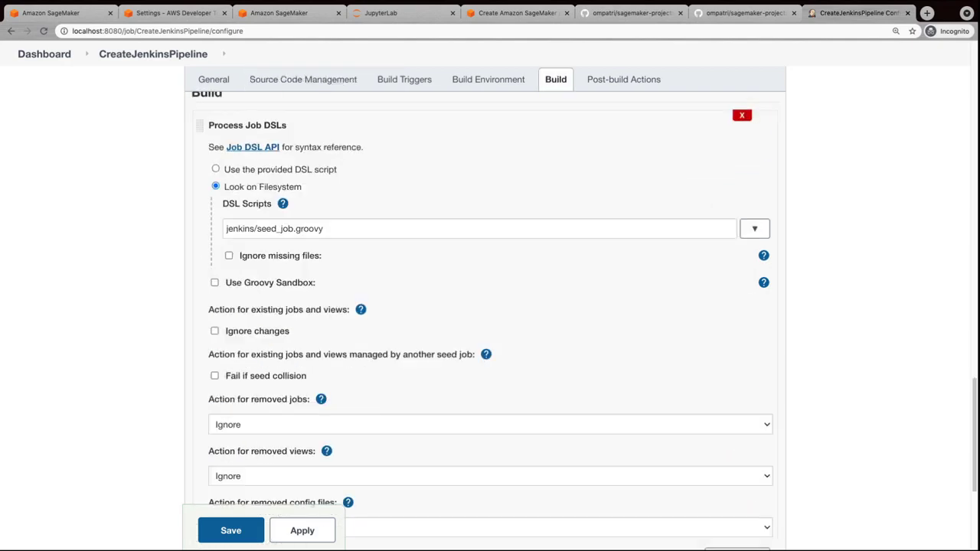
Switch to GitHub, reload the sagemaker-projects-demo-build repository and look over its file list and README.
scroll(941, 501, down, 5)
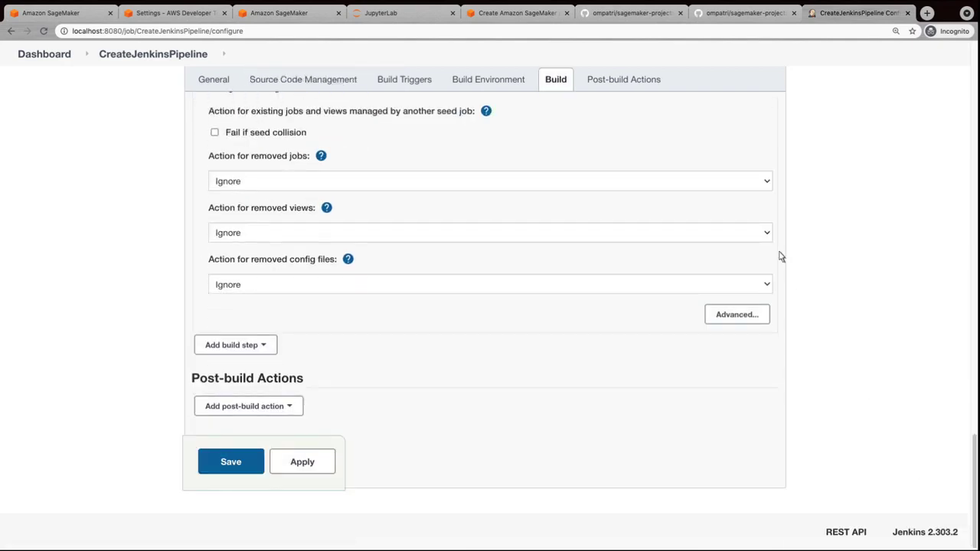
click(629, 14)
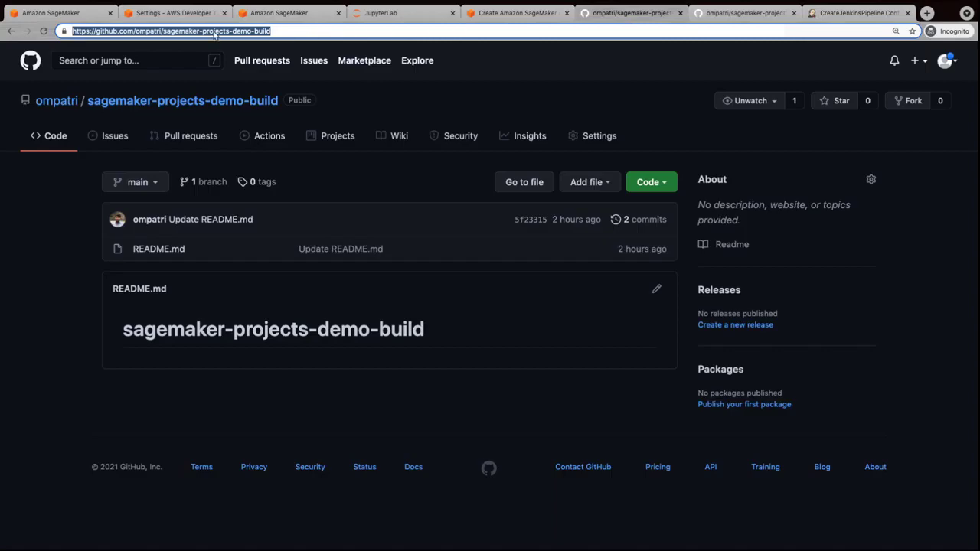
click(44, 30)
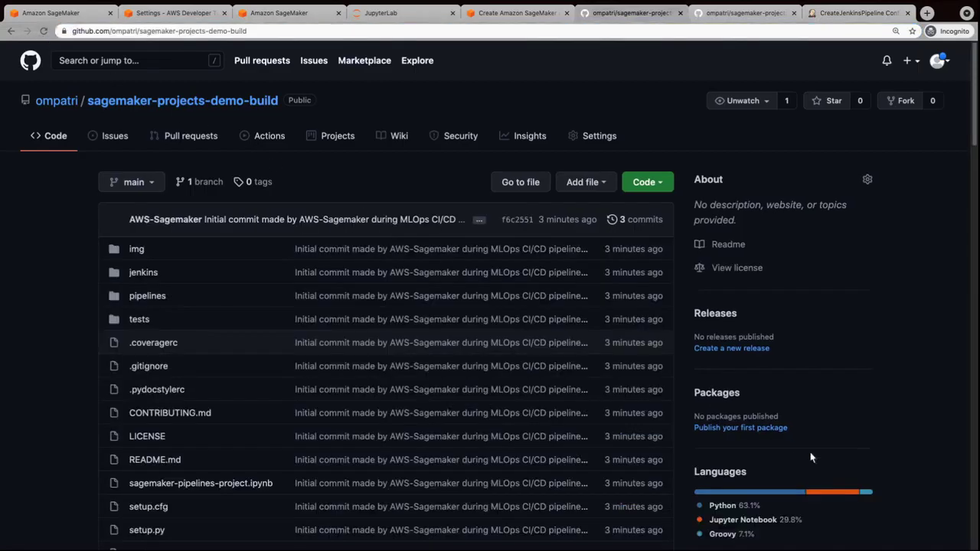
click(975, 545)
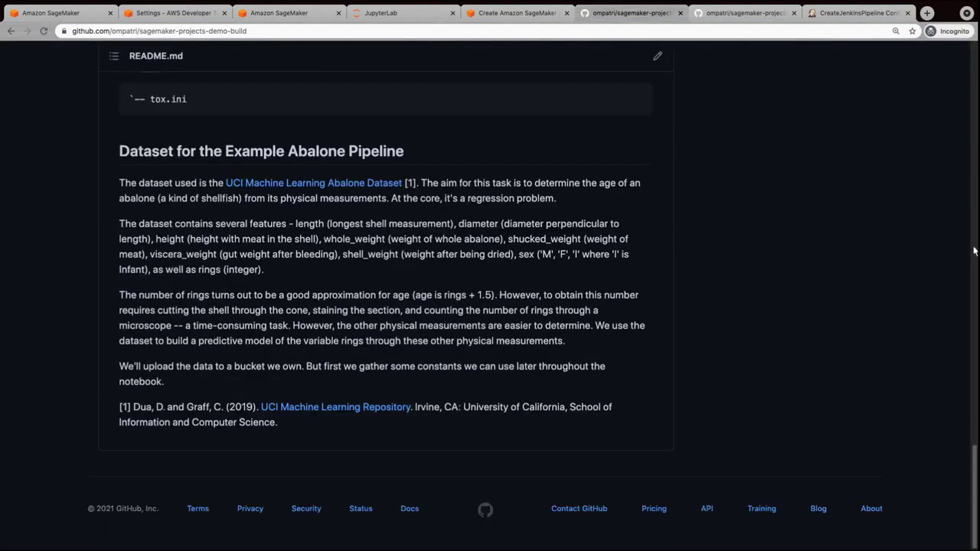
click(976, 57)
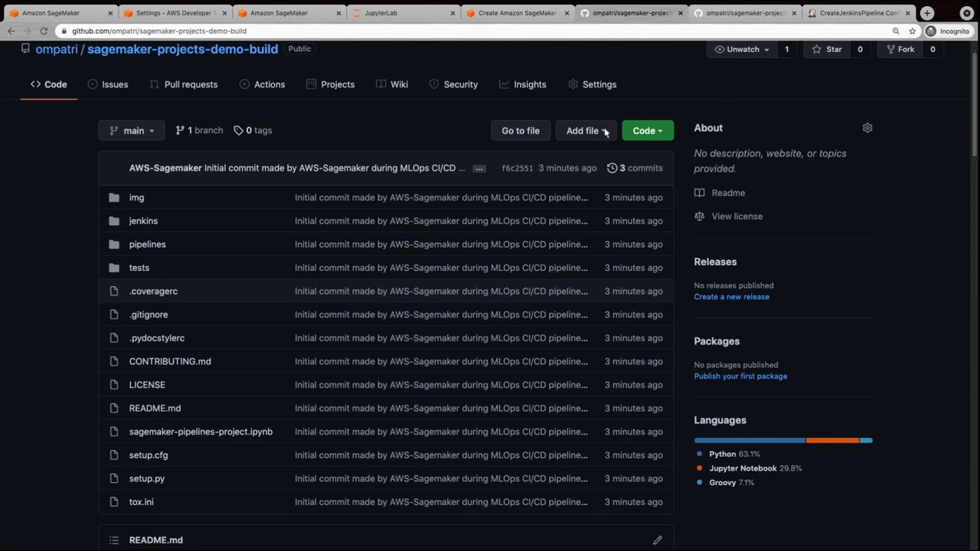
Examine the Jenkinsfile and seed_job.groovy in the jenkins folder of the sagemaker-projects-demo-build repository.
click(145, 228)
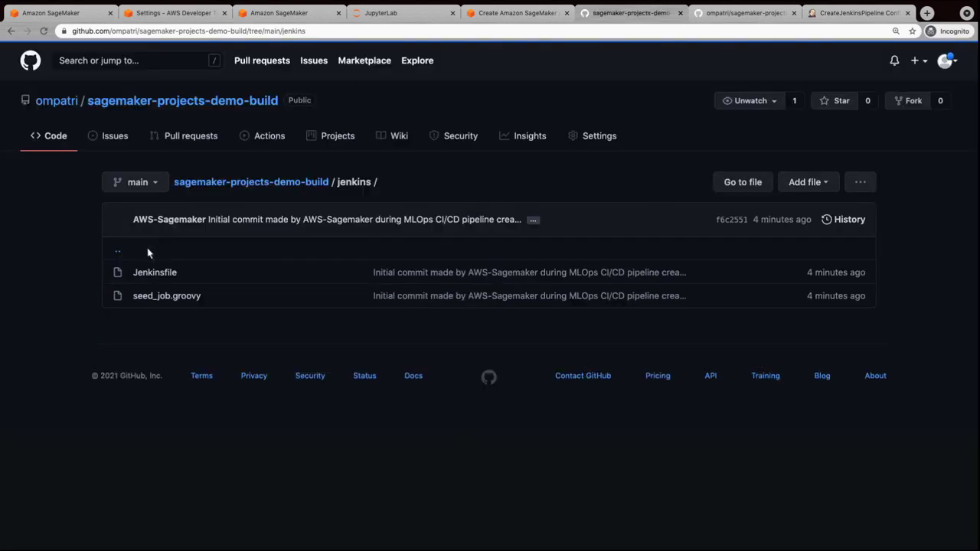
click(154, 274)
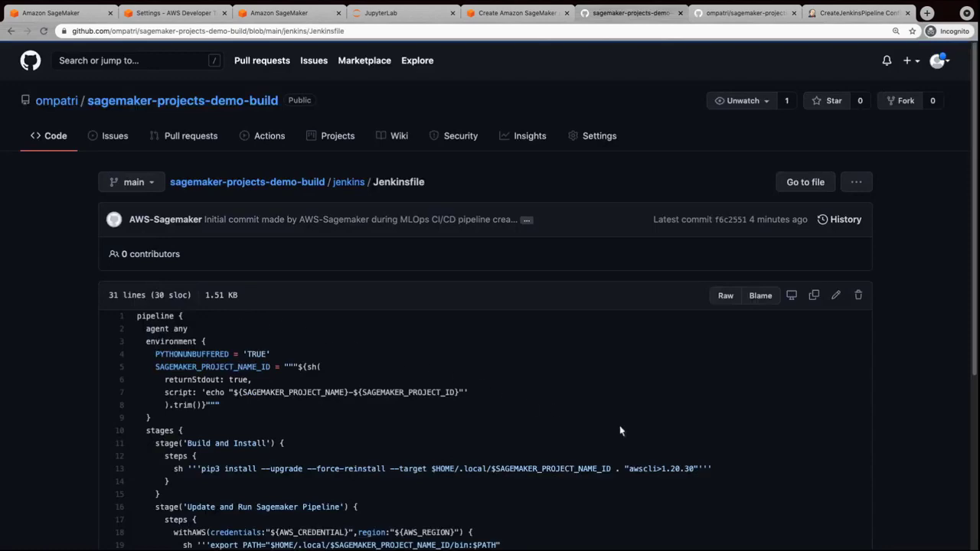
scroll(833, 464, down, 5)
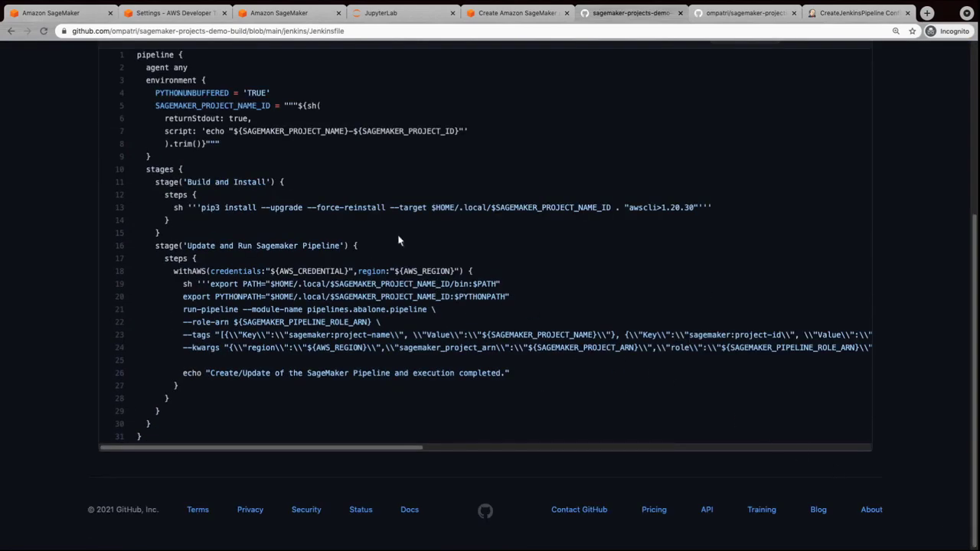
click(12, 32)
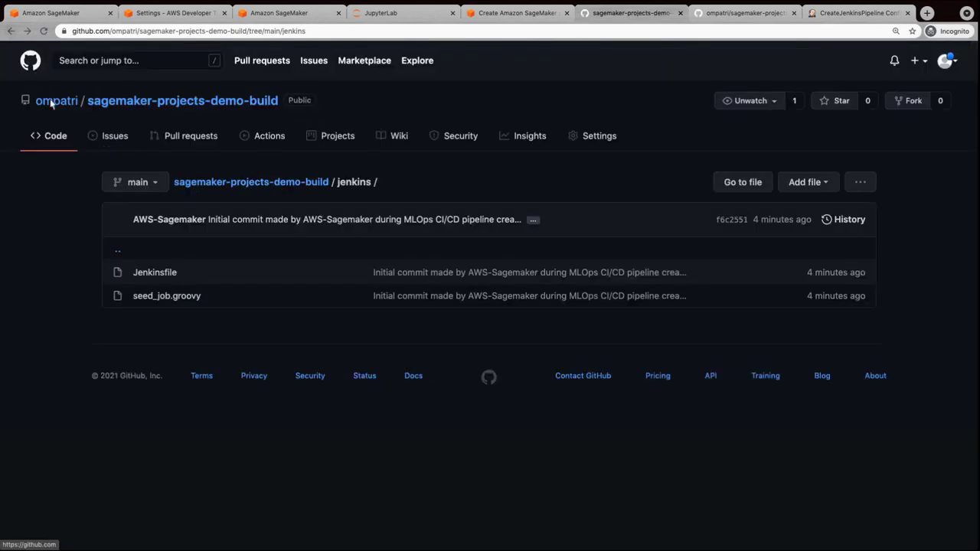
click(158, 295)
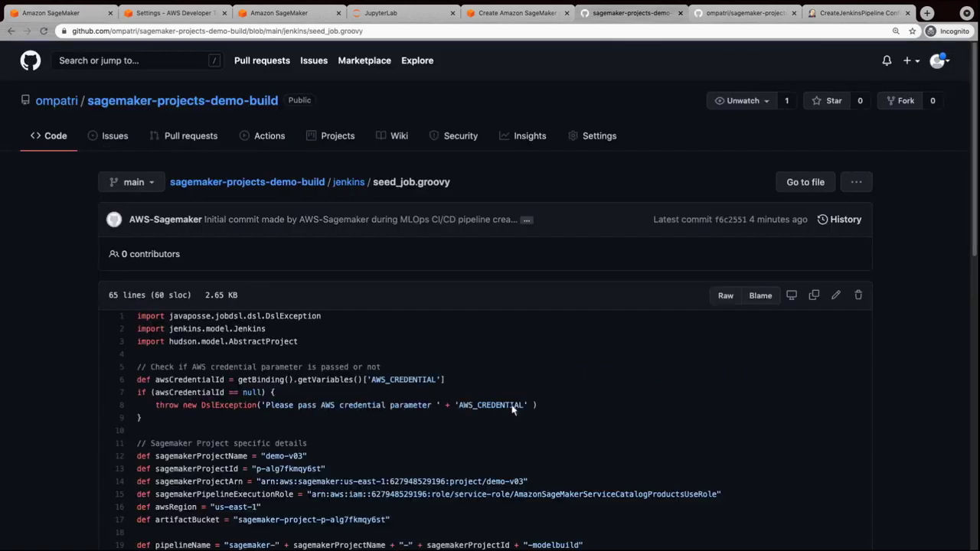
scroll(973, 544, down, 6)
scroll(973, 543, down, 3)
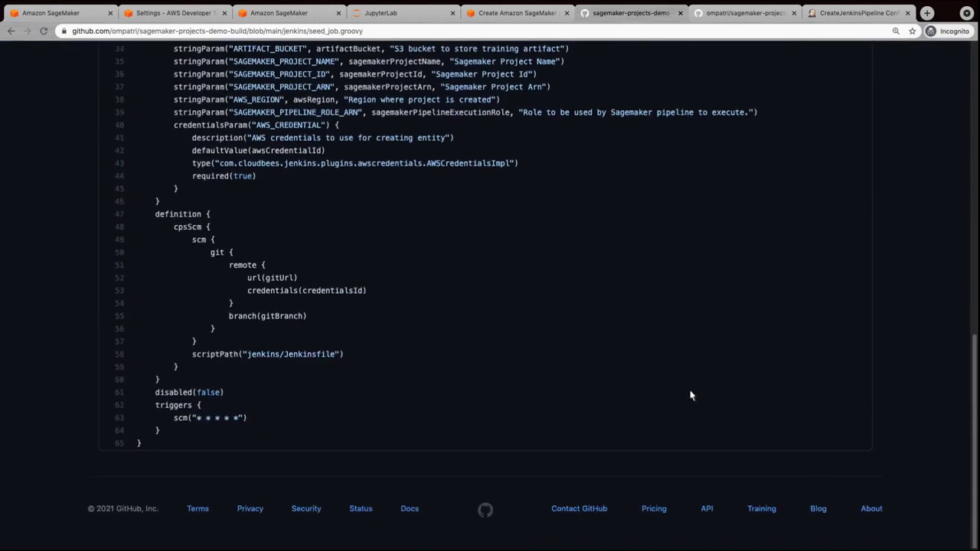
click(11, 31)
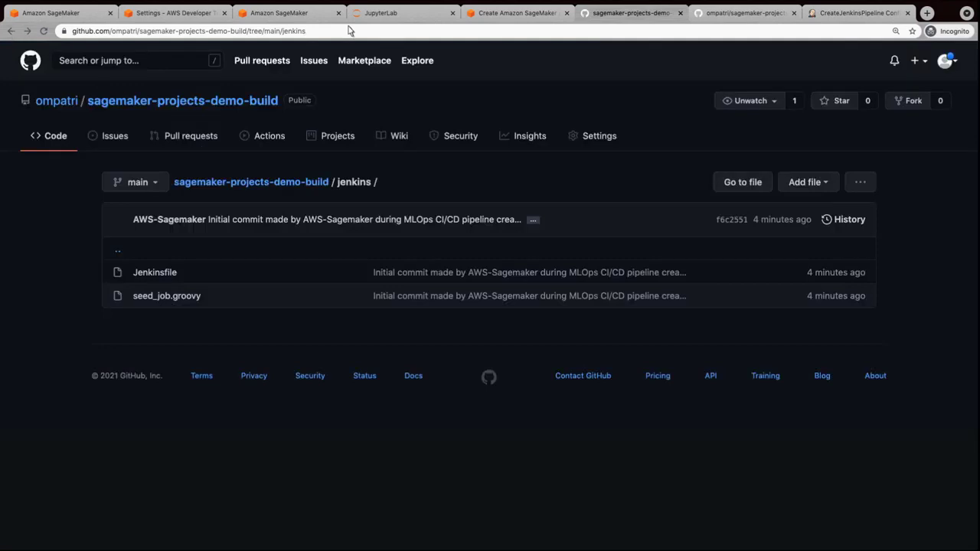
Reload the sagemaker-projects-demo-deploy repository and look over its file list and README.
click(743, 18)
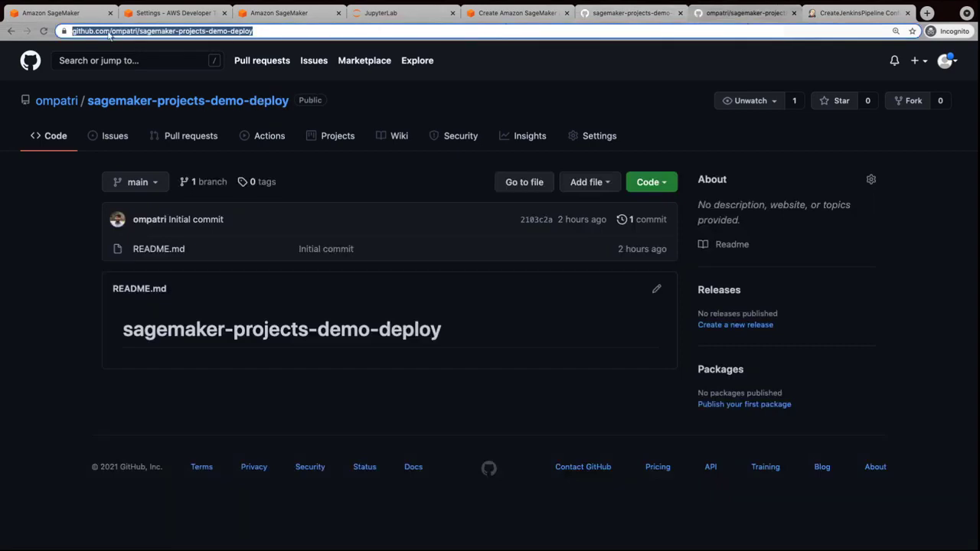
click(45, 32)
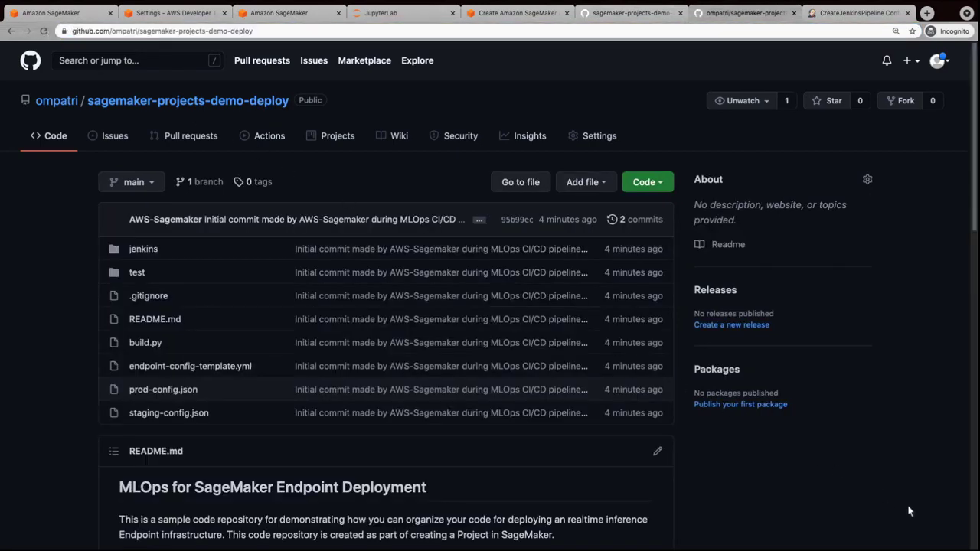
scroll(972, 544, down, 10)
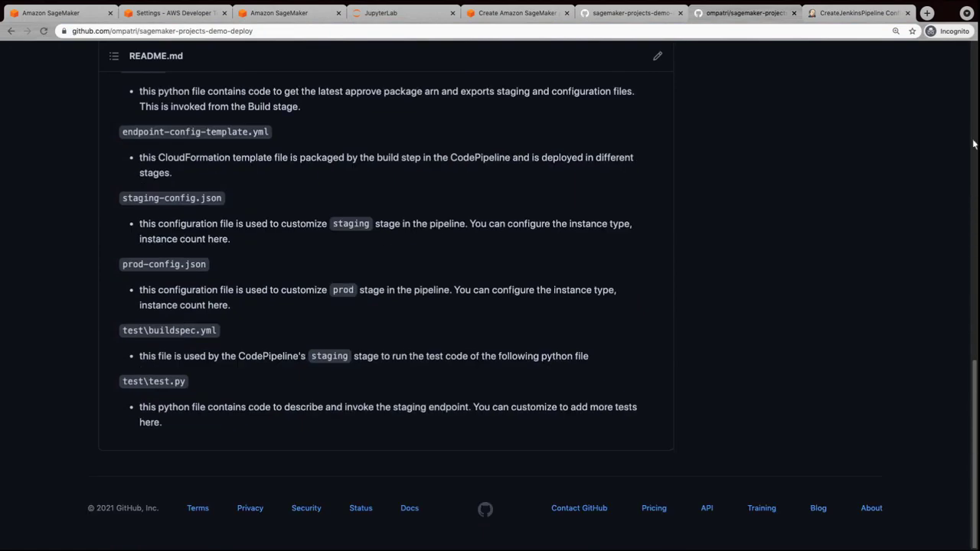
scroll(974, 80, up, 10)
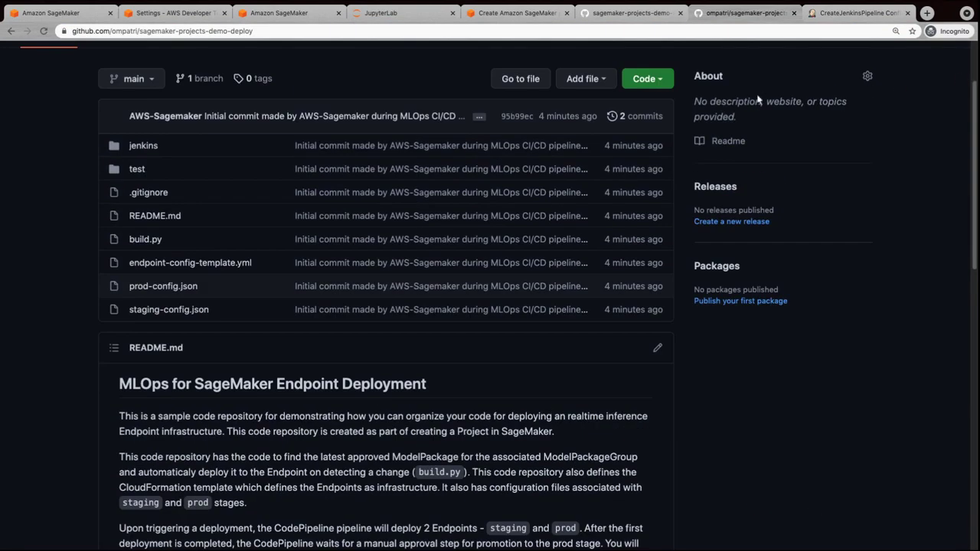
Examine the Jenkinsfile and the project settings in seed_job.groovy in the jenkins folder of the sagemaker-projects-demo-deploy repository.
click(143, 149)
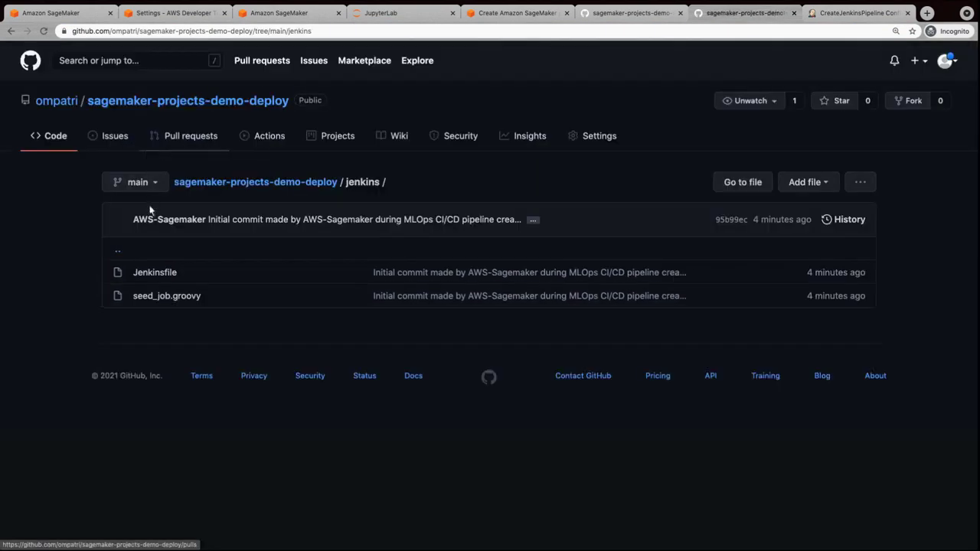
click(157, 274)
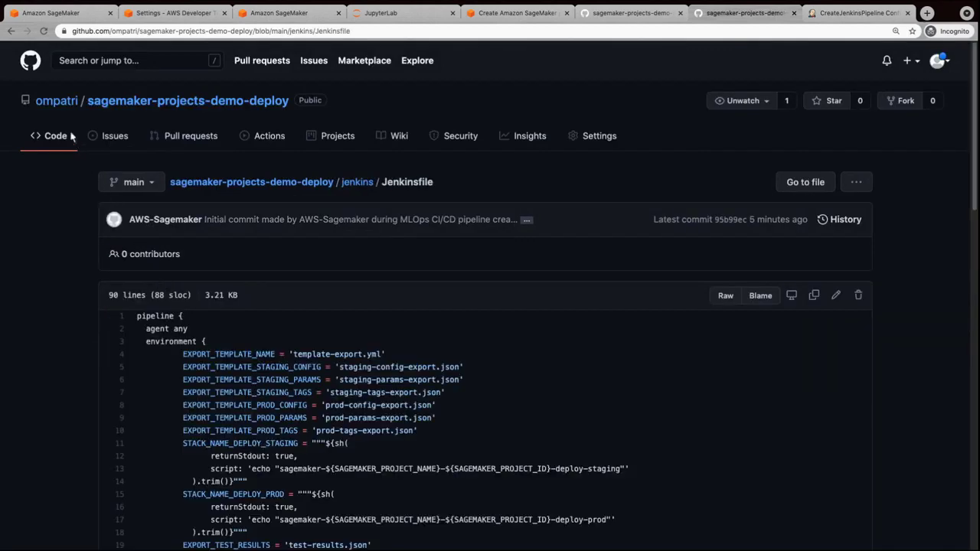
click(11, 30)
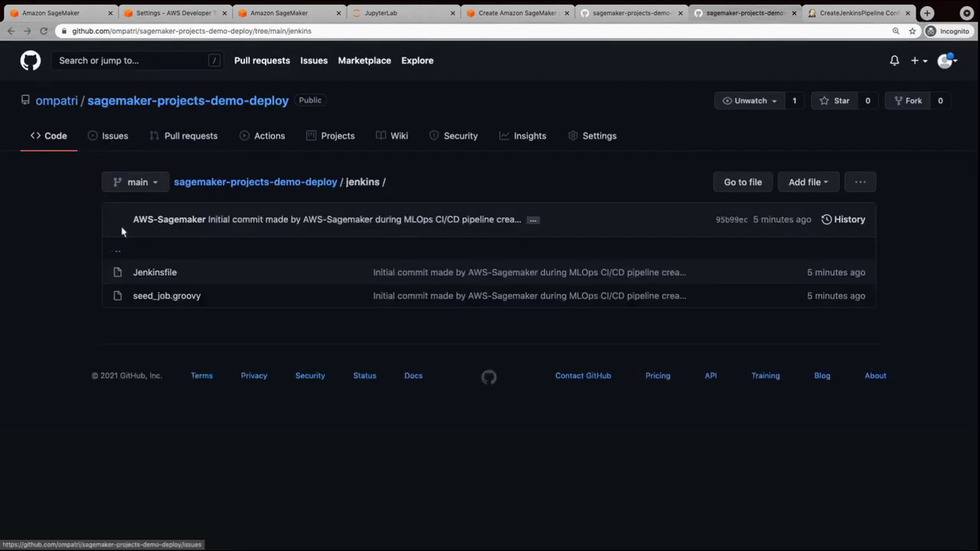
click(161, 298)
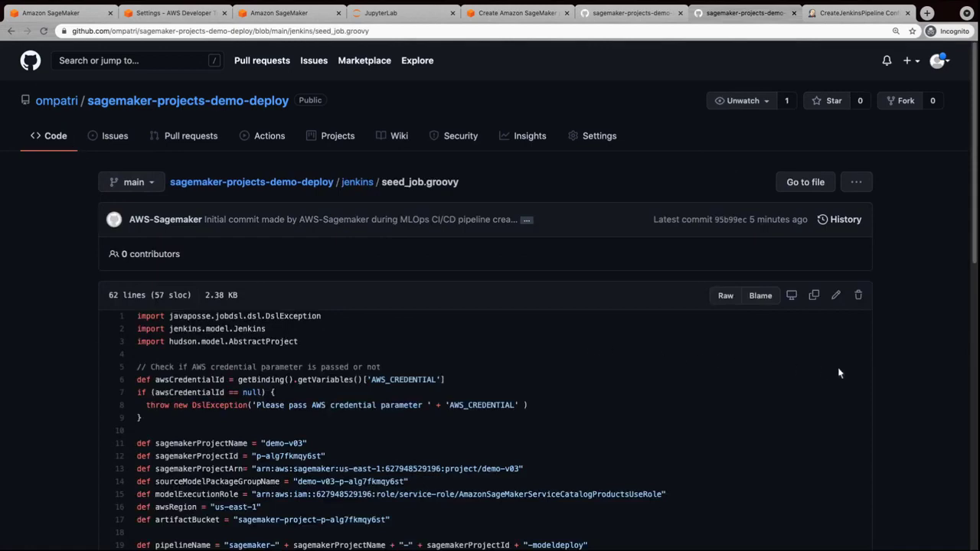
scroll(970, 387, down, 3)
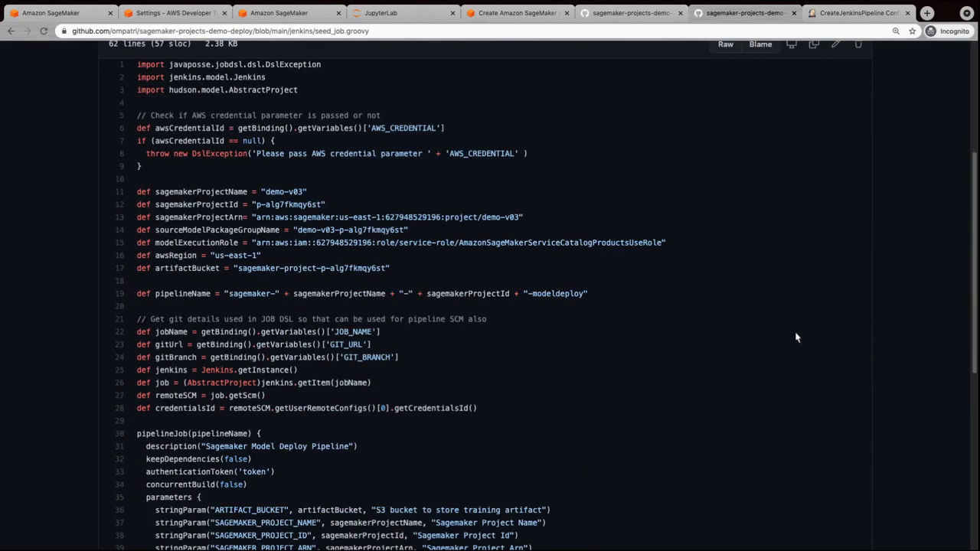
drag(154, 191, 299, 193)
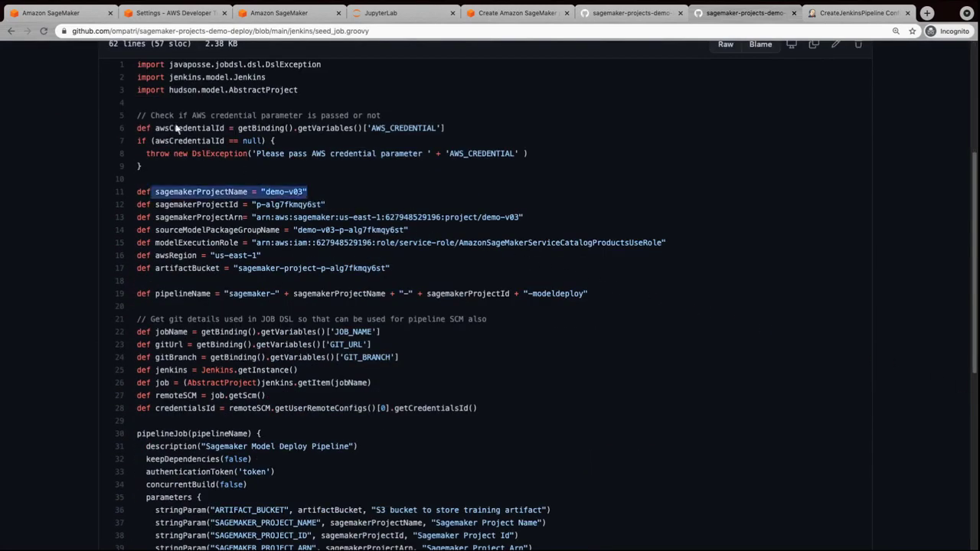
click(11, 31)
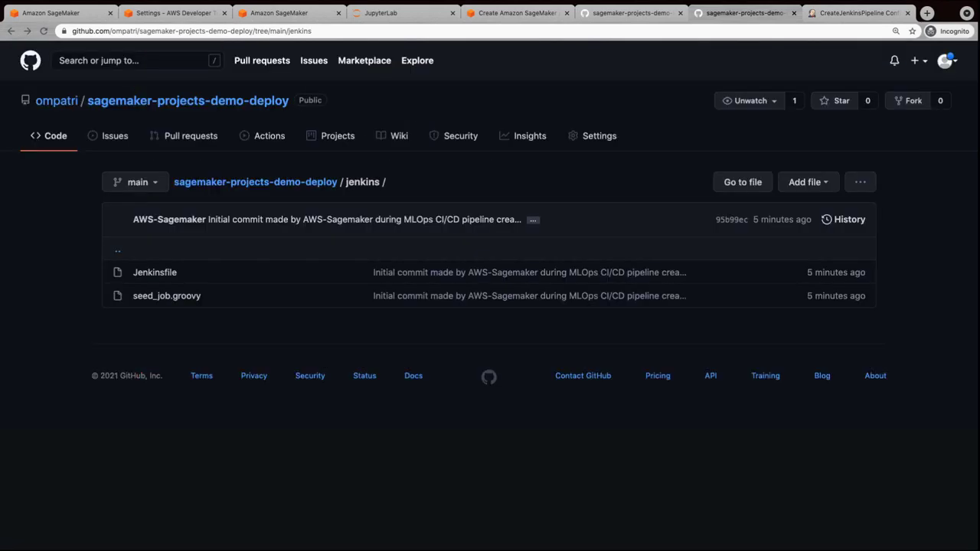
key(ctrl+shift+Tab)
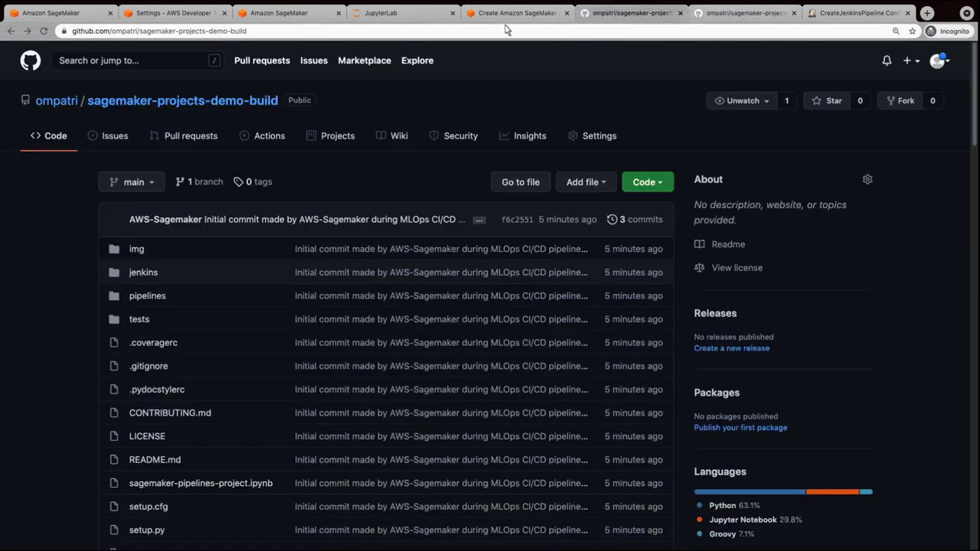
Switch to Jenkins, save the CreateJenkinsPipeline configuration and run a parameterized build with the Jenkins AWS Credentials.
click(855, 21)
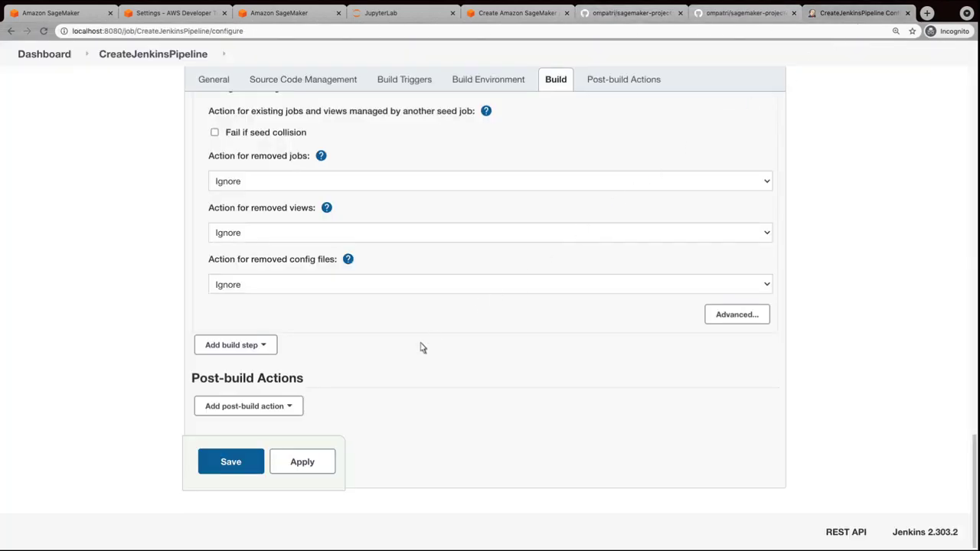
click(261, 461)
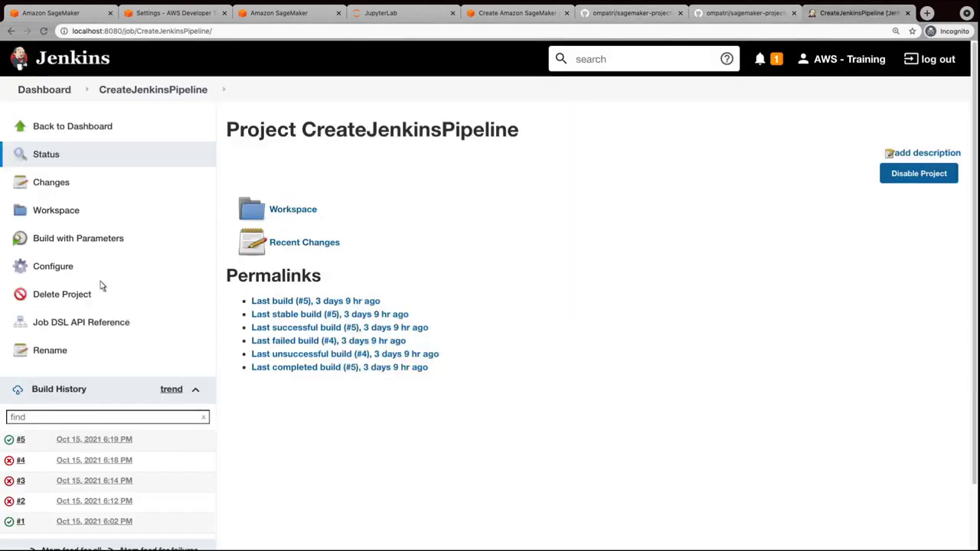
click(74, 244)
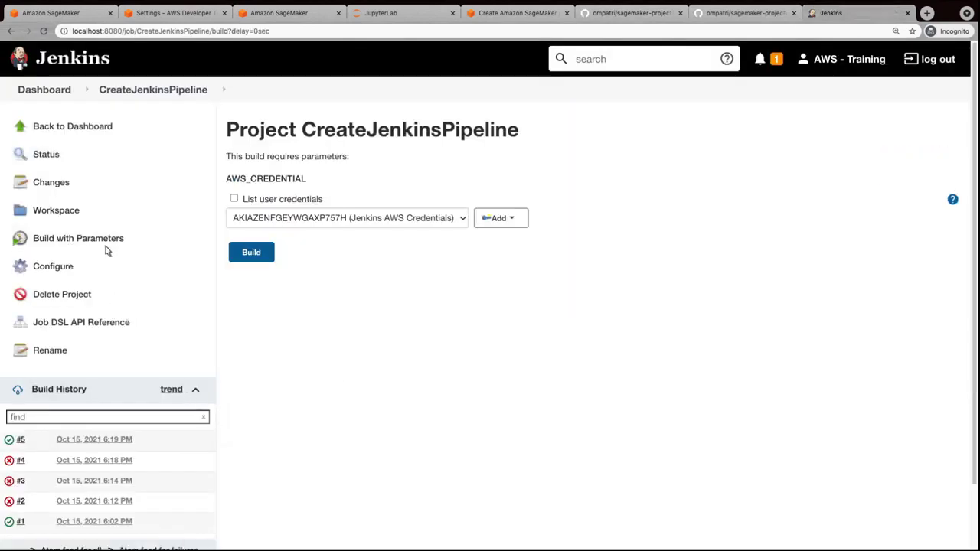
click(265, 261)
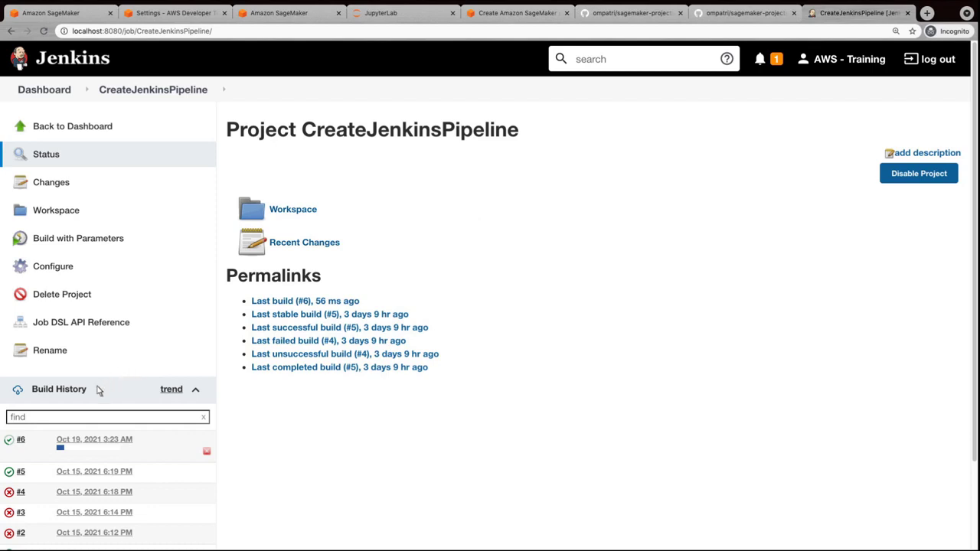
Read the console output of the newest CreateJenkinsPipeline build and return to the Jenkins dashboard.
click(25, 444)
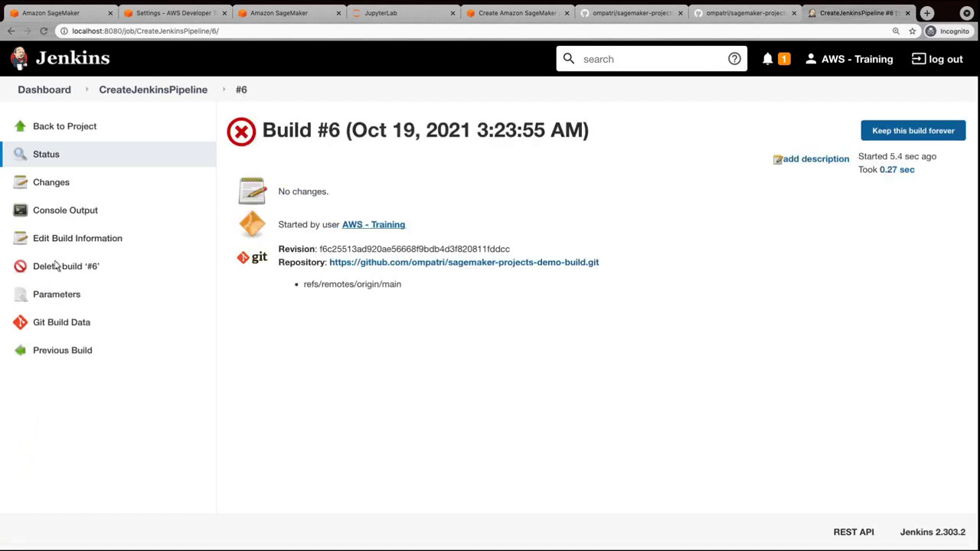
click(64, 215)
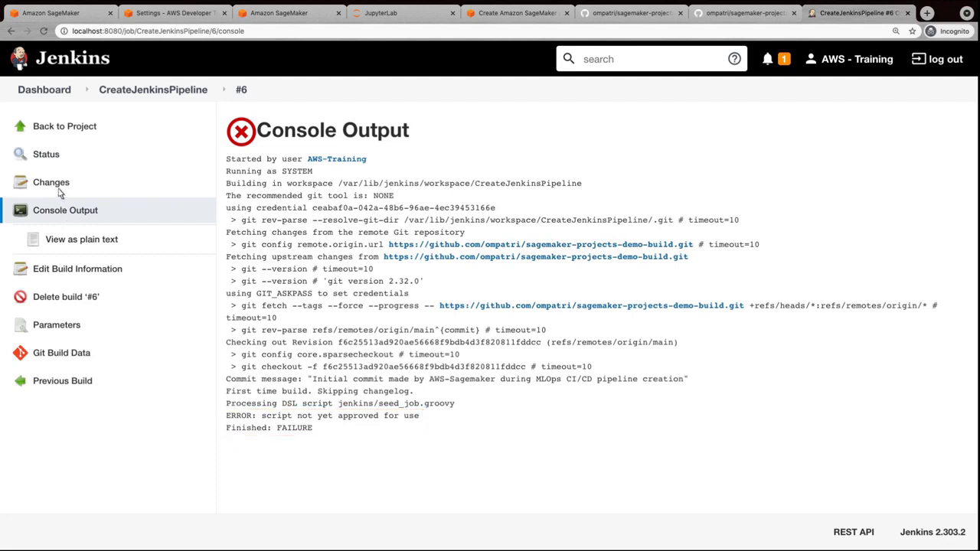
click(44, 91)
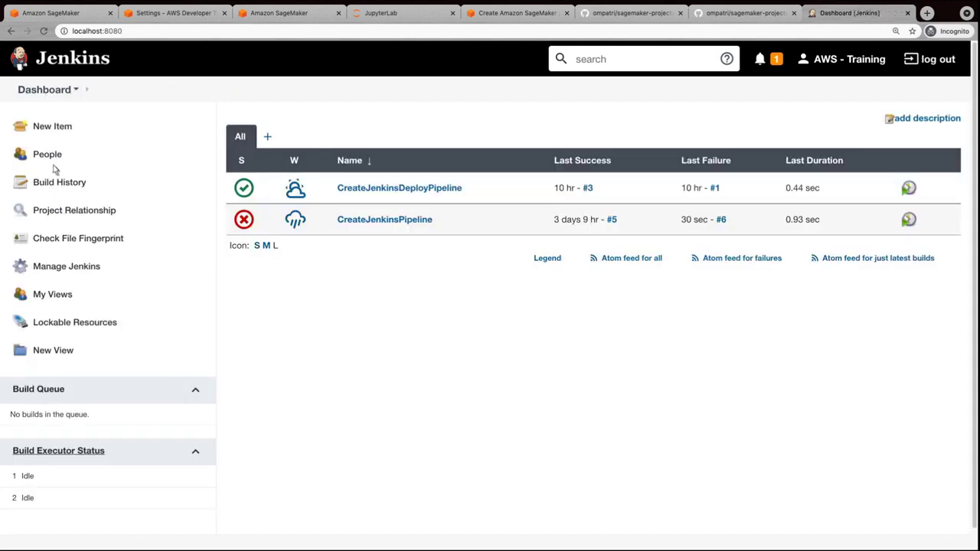
Approve the pending CreateJenkinsPipeline Groovy script in Jenkins' In-process Script Approval.
click(72, 268)
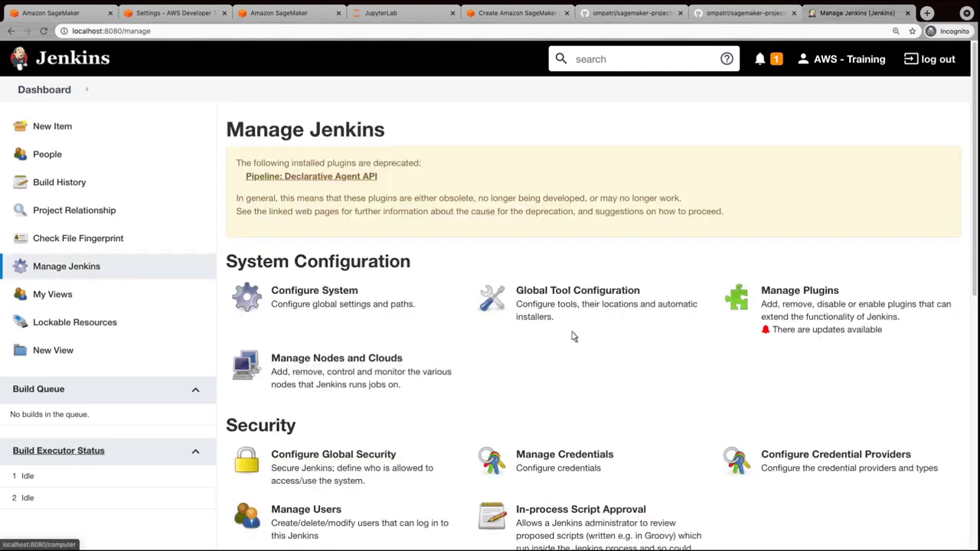
scroll(975, 386, down, 2)
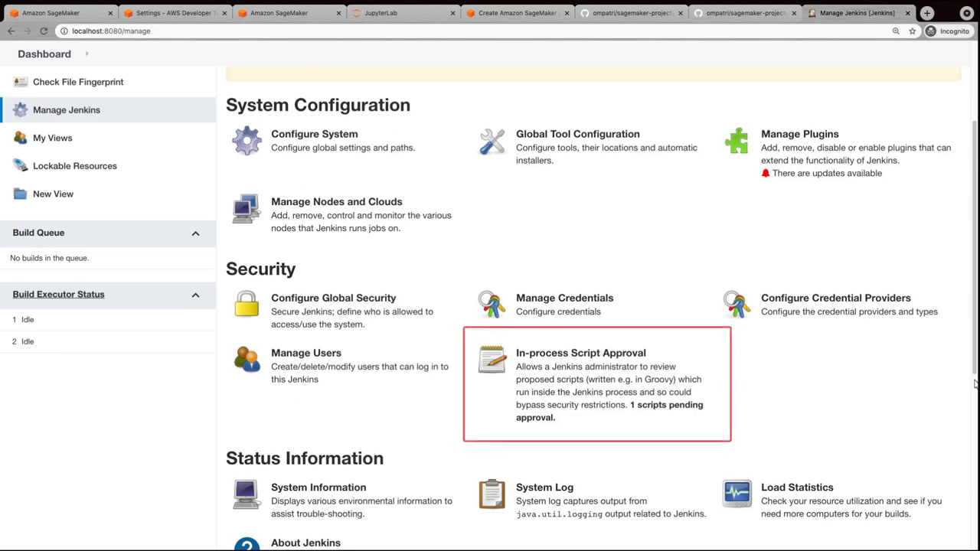
click(657, 417)
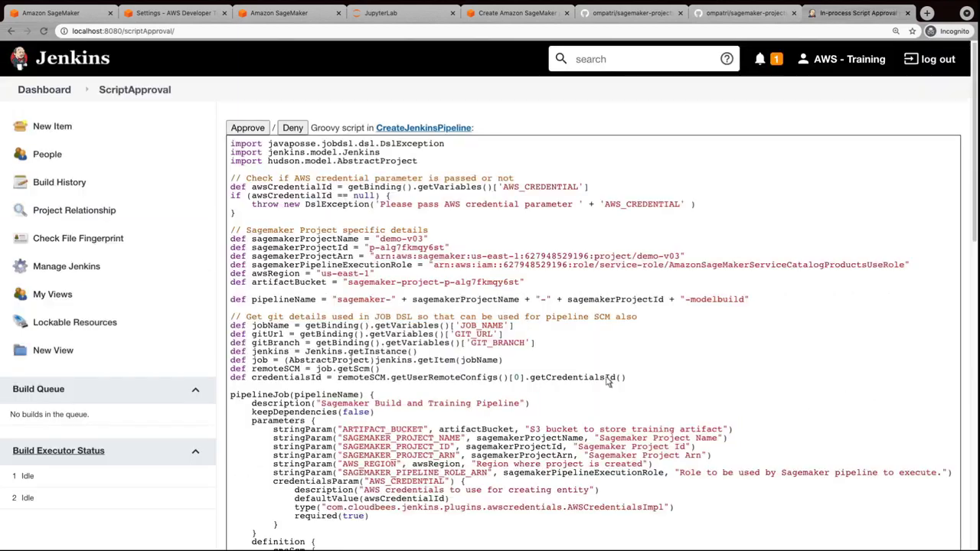
click(247, 128)
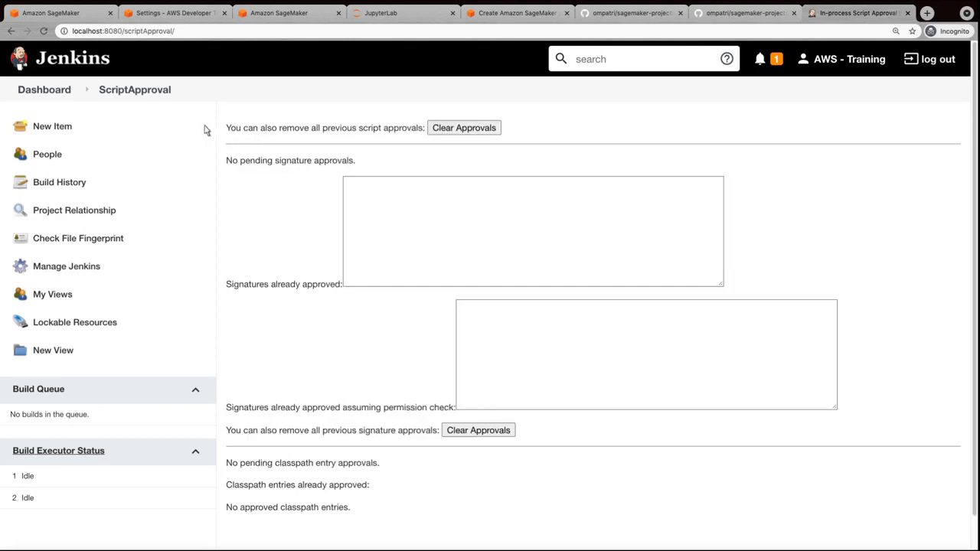
Run a parameterized build of CreateJenkinsPipeline from the Jenkins dashboard and open the modelbuild pipeline generated by the new build.
click(47, 96)
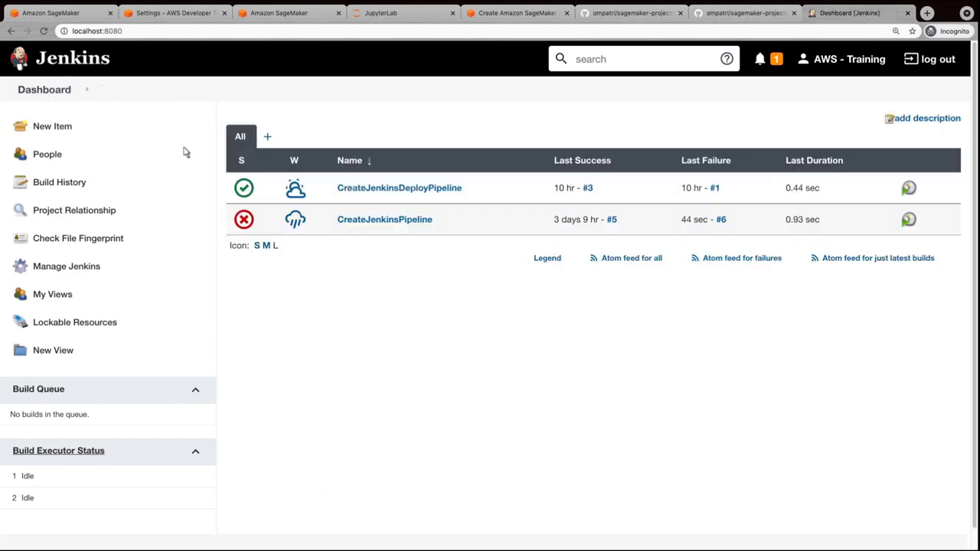
click(383, 222)
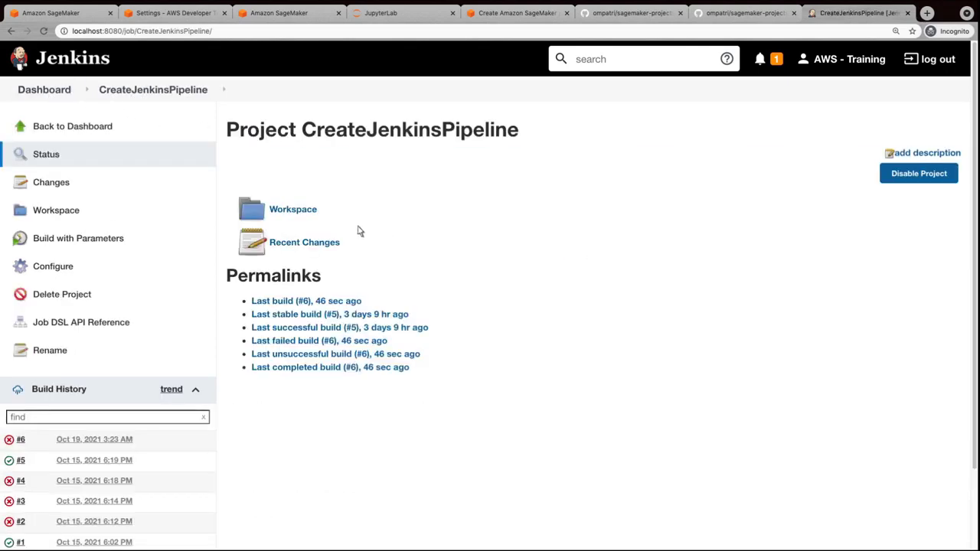
click(75, 244)
click(258, 259)
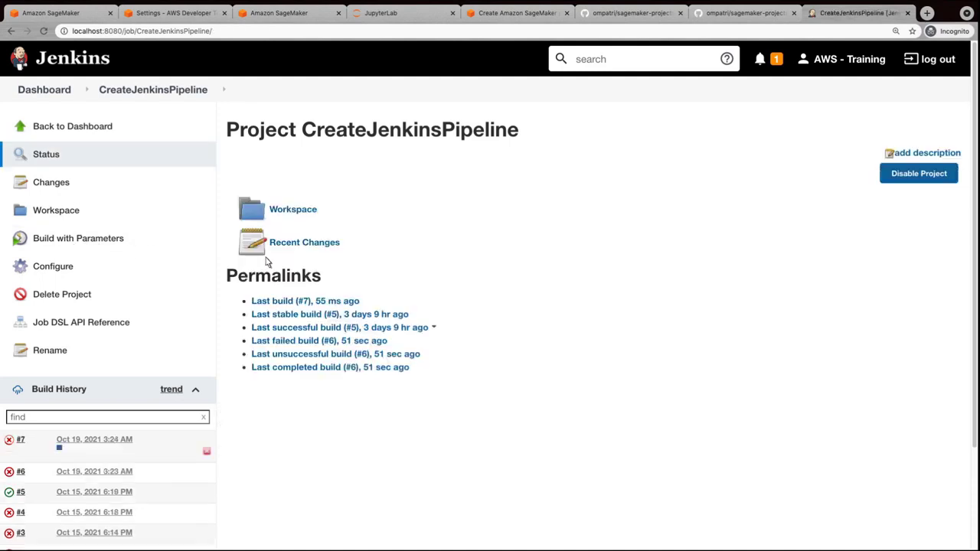
click(21, 439)
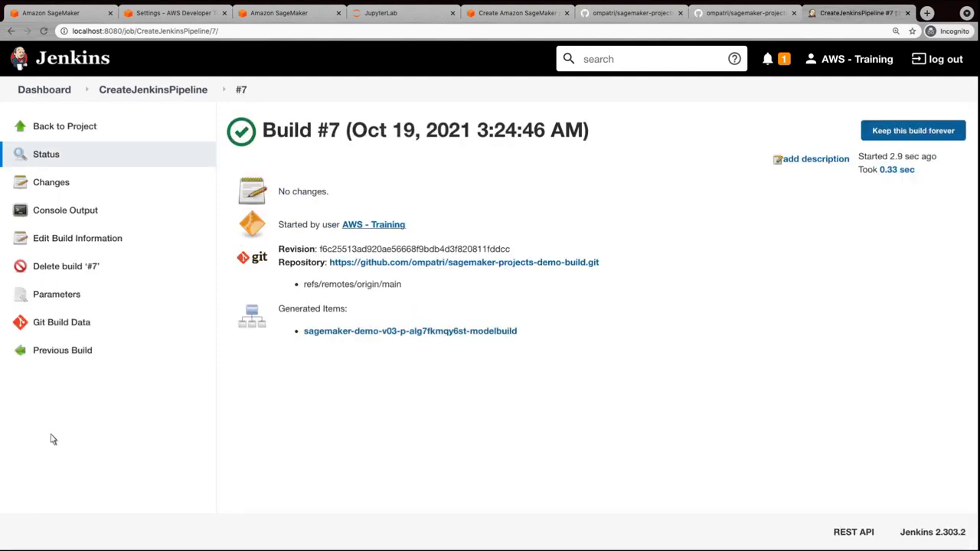
click(405, 331)
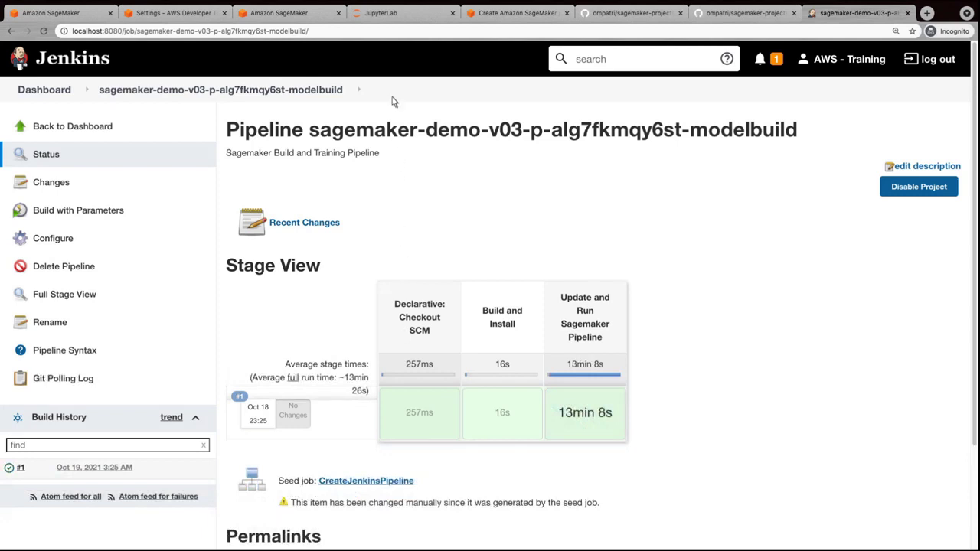
Switch to SageMaker Studio, reload the demo-v03 project, and open its pipeline's graph.
click(373, 17)
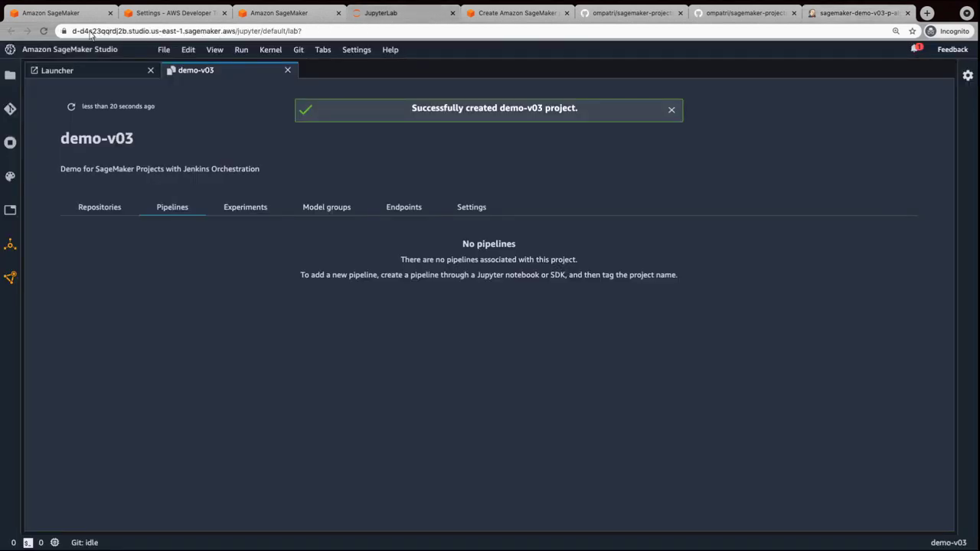
click(44, 30)
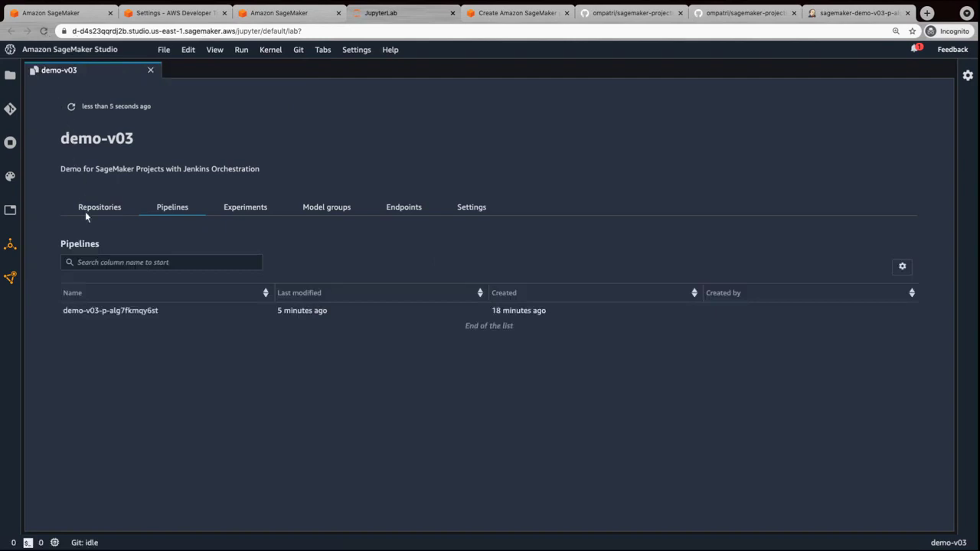
double_click(110, 311)
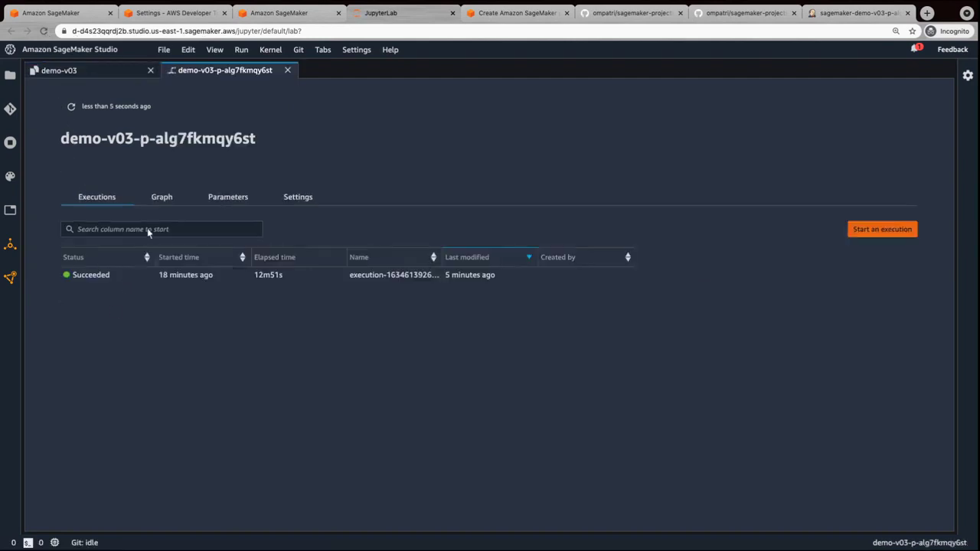
click(160, 202)
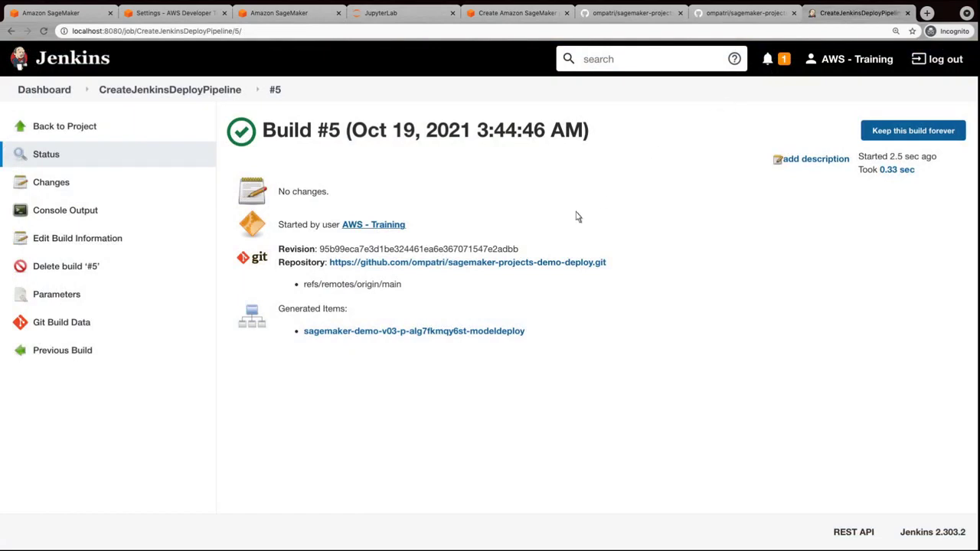
Open the modeldeploy pipeline generated by CreateJenkinsDeployPipeline build #5 in Jenkins and examine its build #1 console output for the error.
click(408, 335)
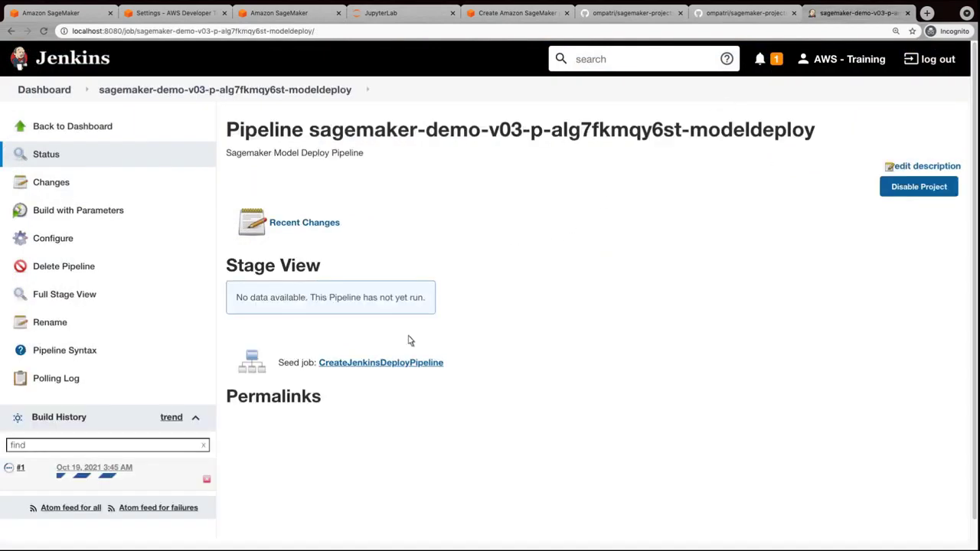
click(21, 468)
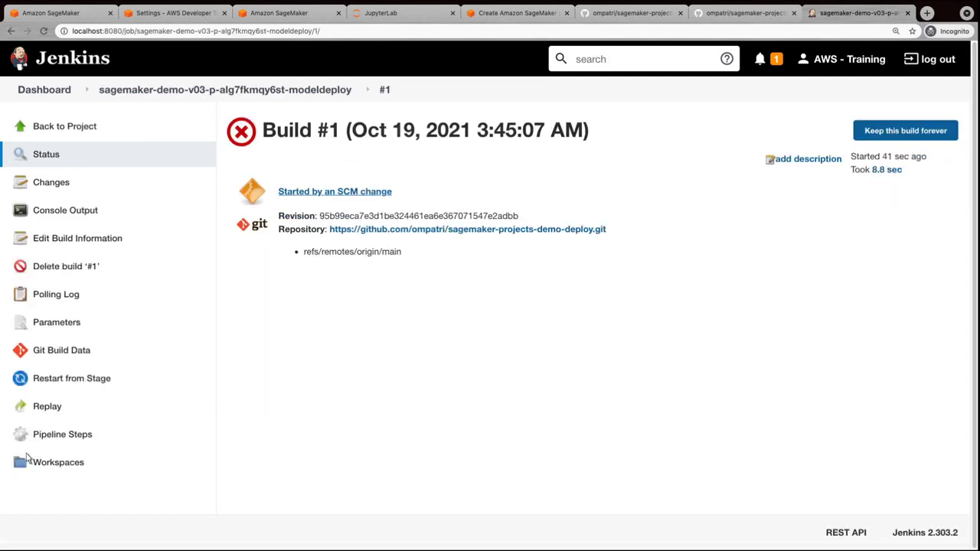
click(63, 219)
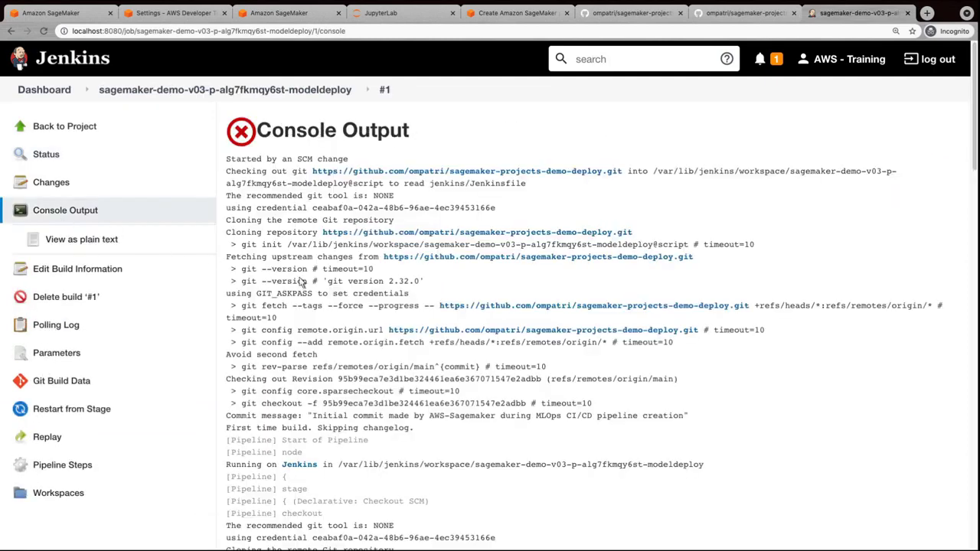
scroll(974, 457, down, 1)
scroll(974, 458, down, 15)
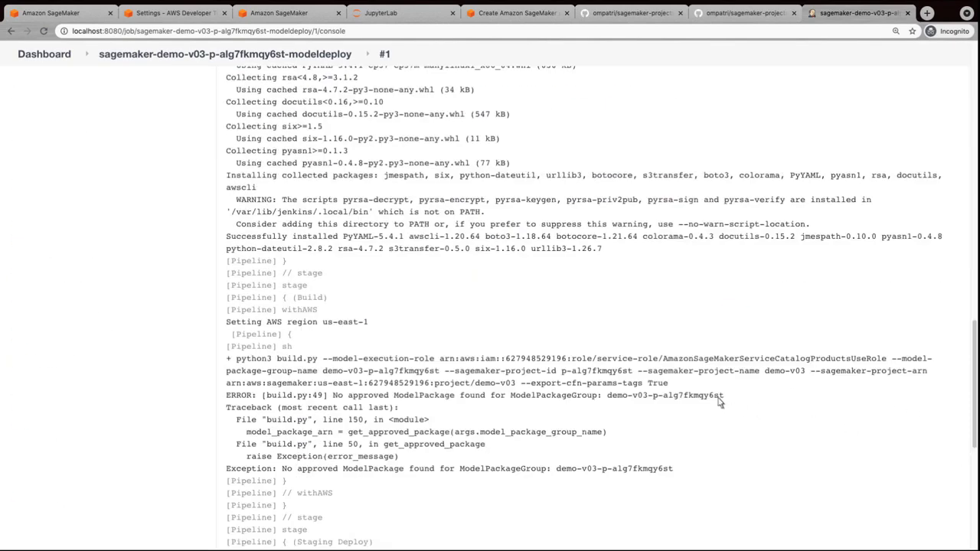
drag(722, 396, 333, 396)
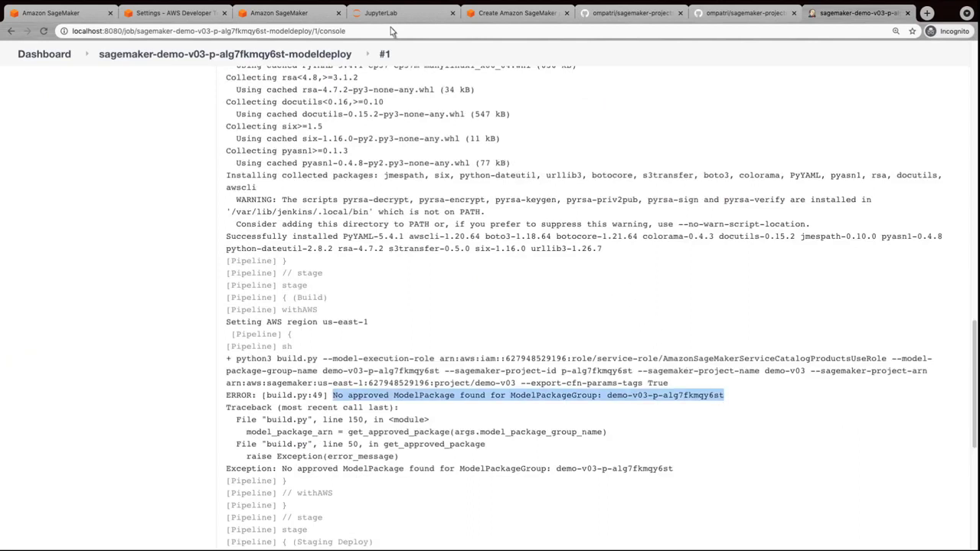
Switch to SageMaker Studio and open version 1 of the demo-v03 project's model group.
click(379, 15)
click(105, 68)
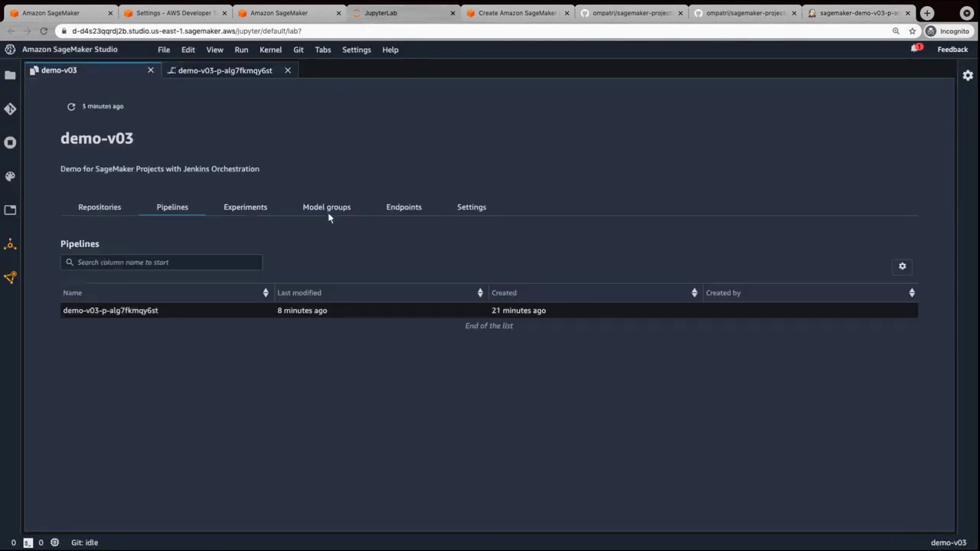
click(328, 211)
double_click(108, 314)
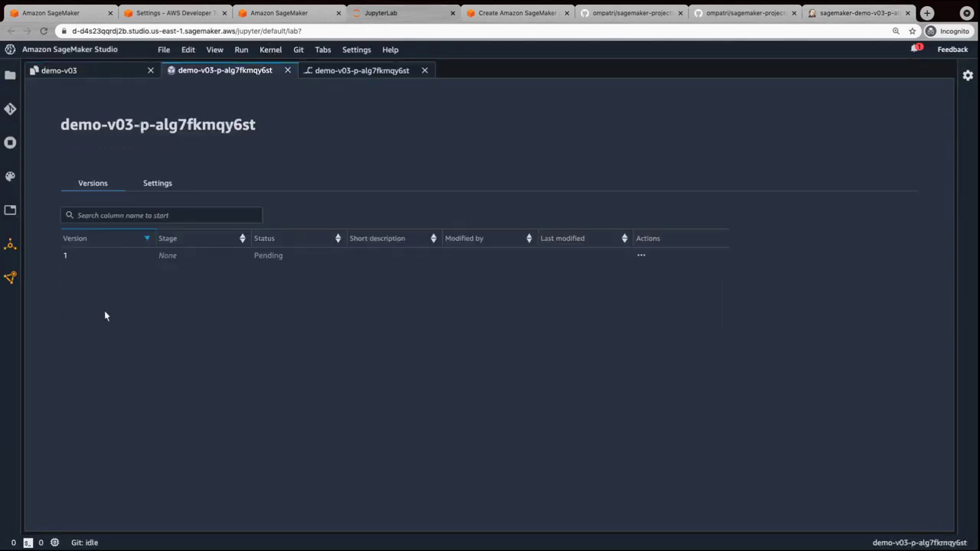
double_click(66, 260)
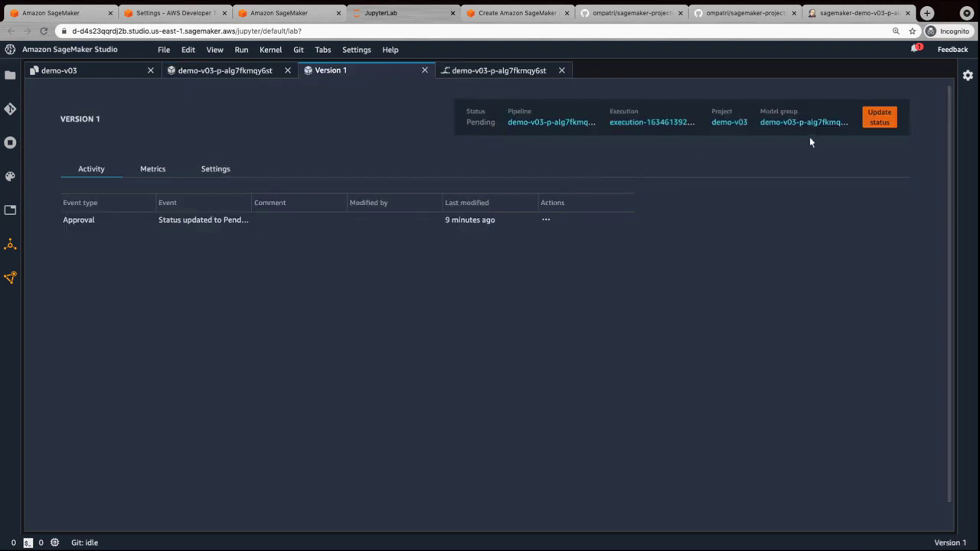
Update the model version's status to Approved with the comment "Approved".
click(878, 125)
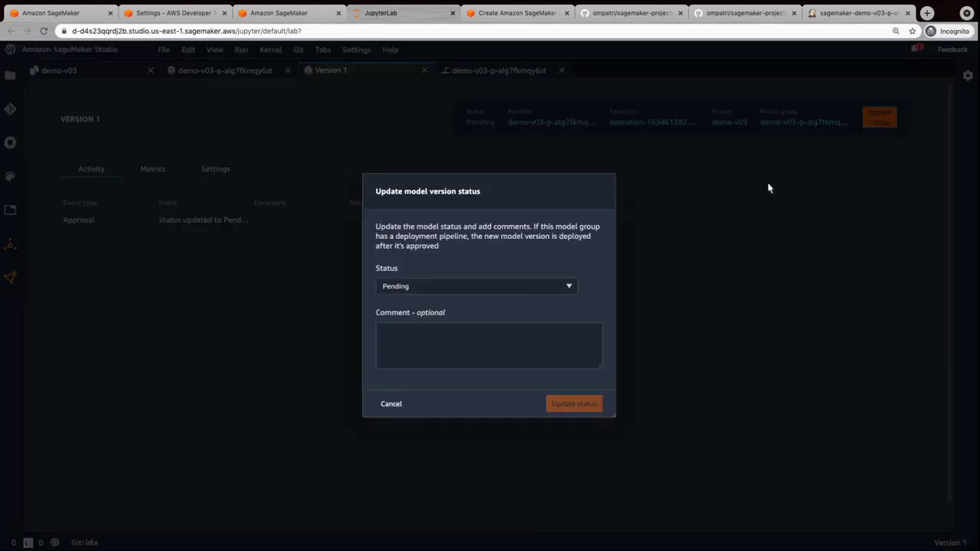
click(567, 286)
click(422, 310)
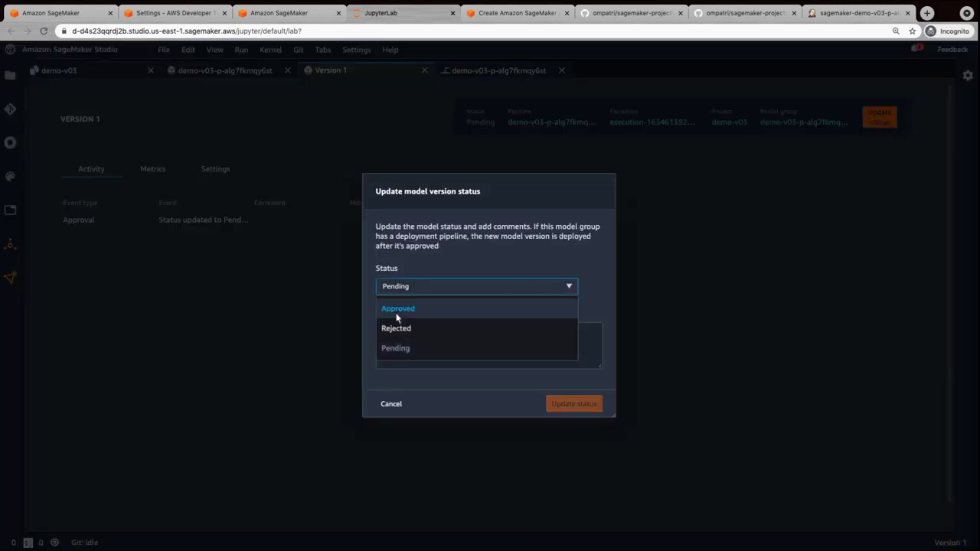
key(Tab)
text(Approved)
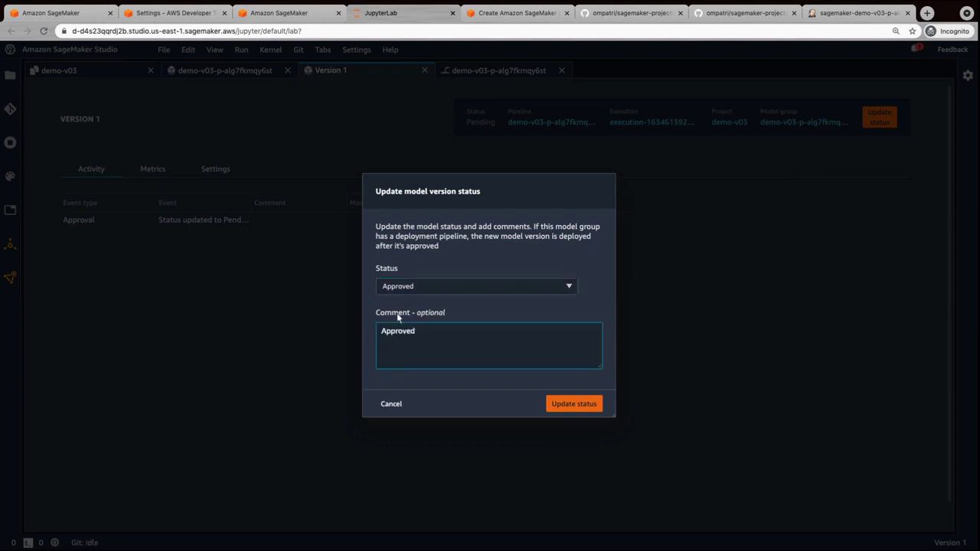
click(575, 406)
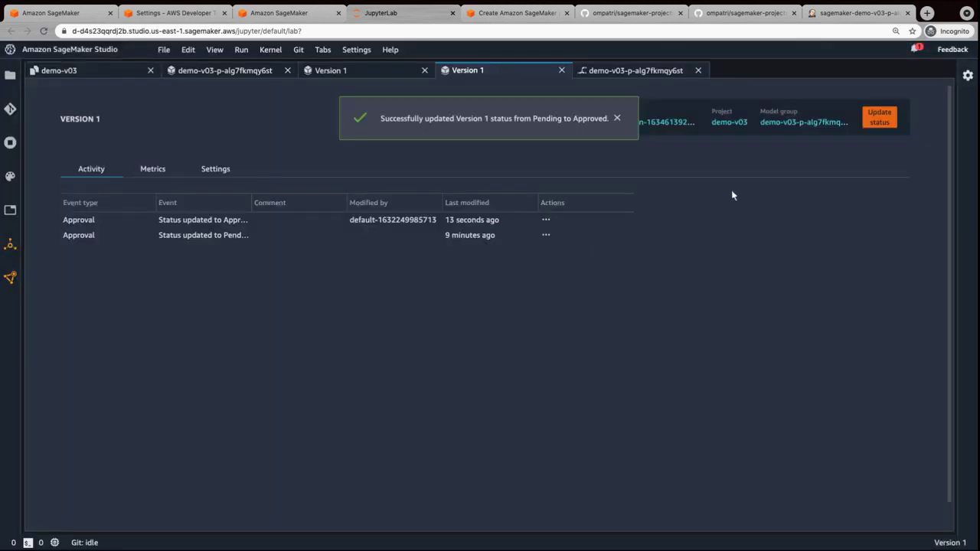
Switch to Jenkins, run a parameterized build of the CreateJenkinsDeployPipeline seed job, and open the modeldeploy pipeline generated by the new build.
click(859, 21)
click(59, 134)
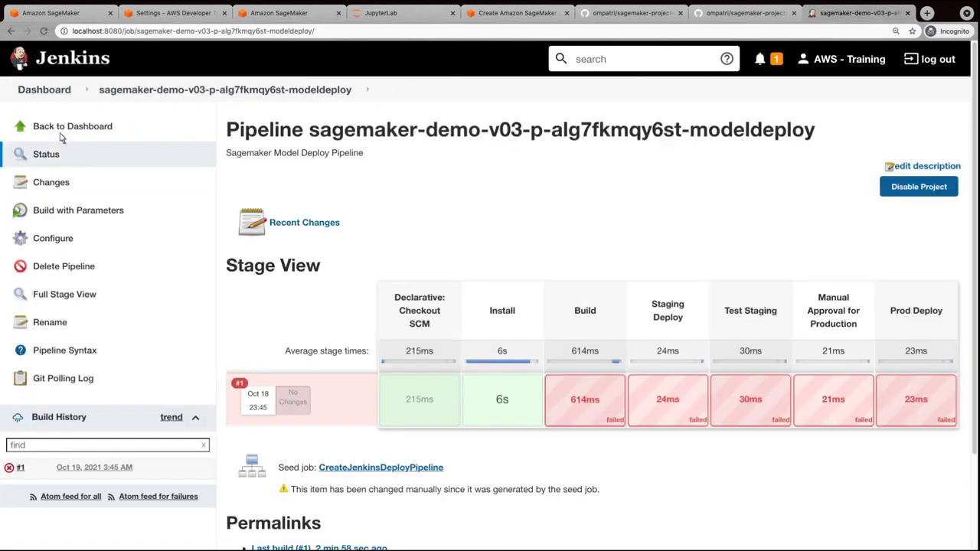
click(390, 469)
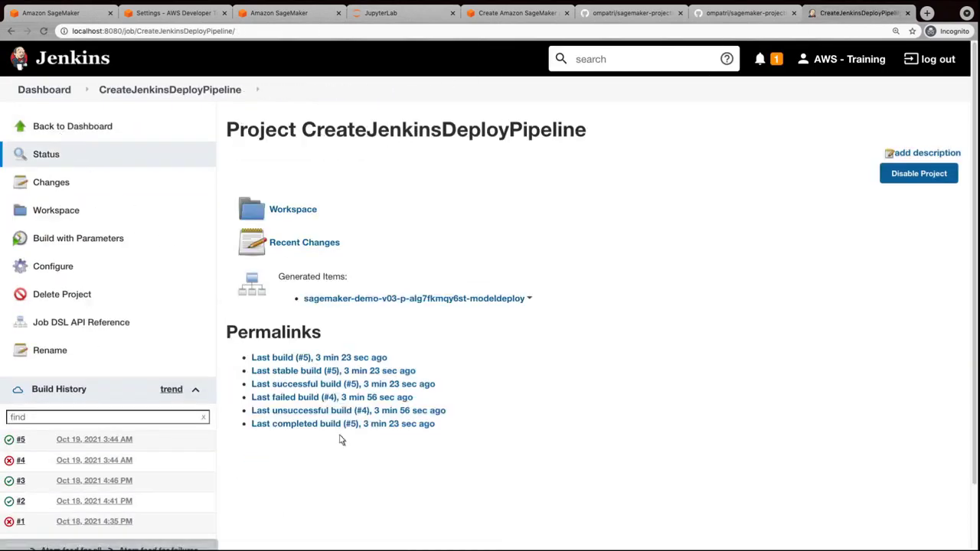
click(77, 247)
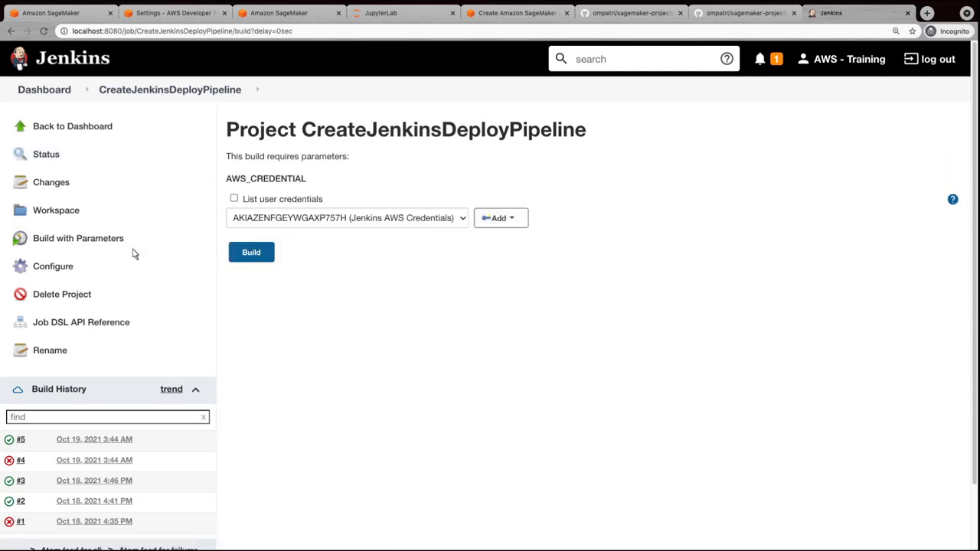
click(248, 260)
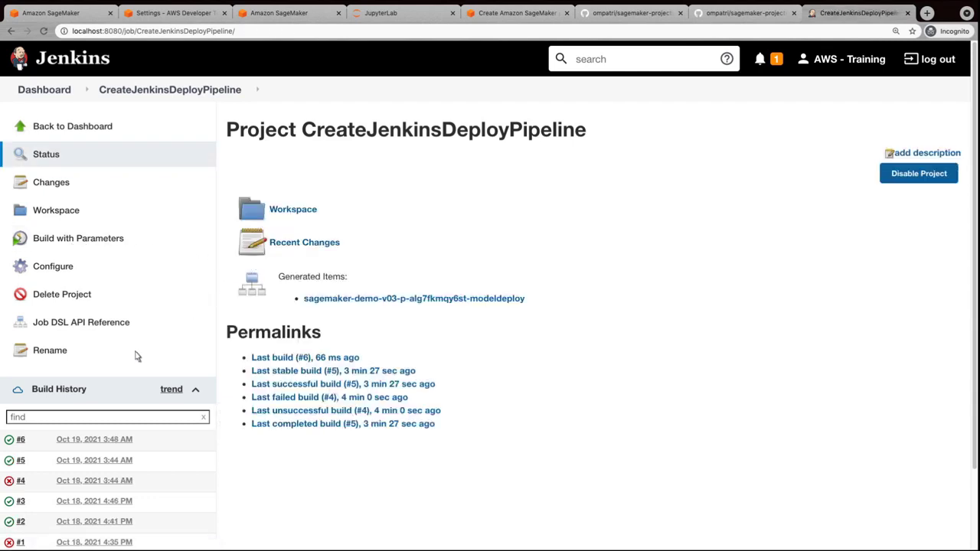
click(20, 441)
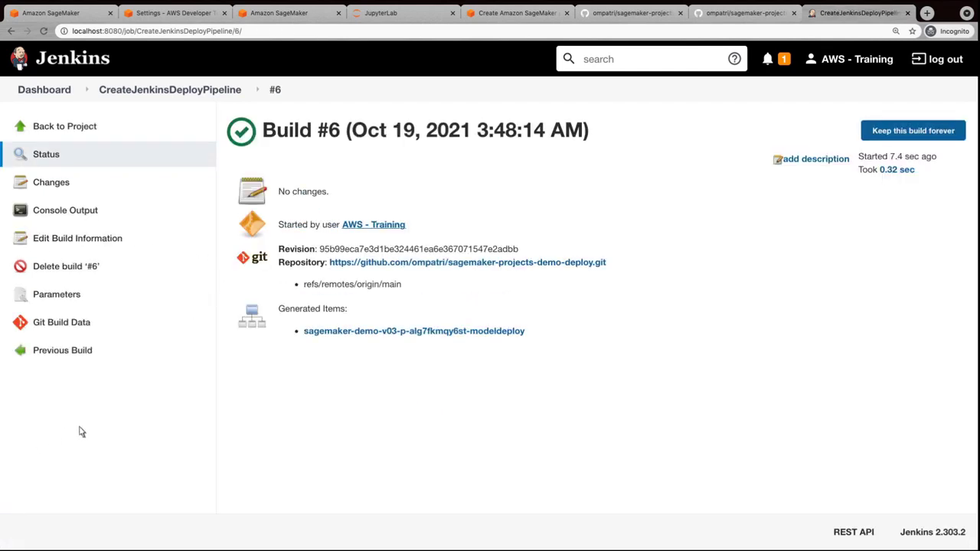
click(418, 332)
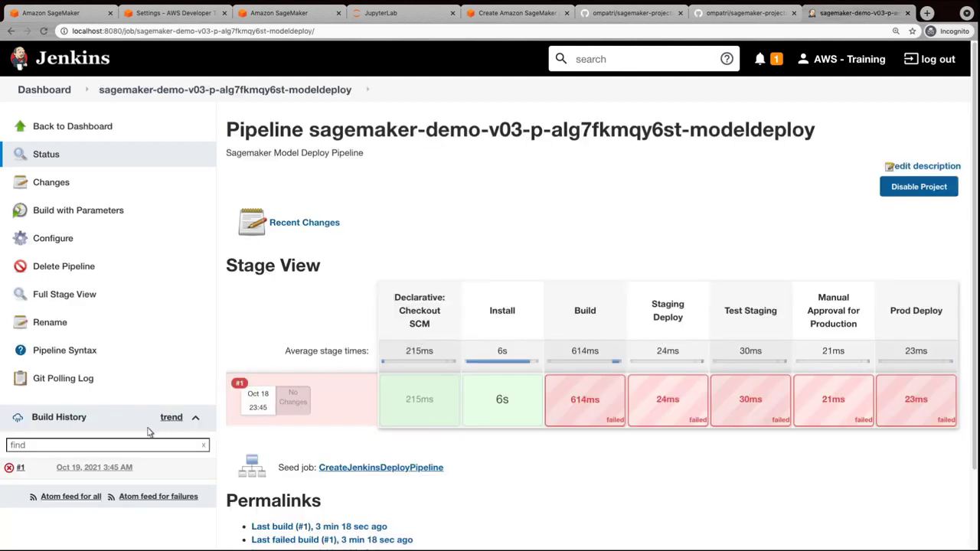
Delete build #1 of the modeldeploy pipeline and reopen the pipeline through its CreateJenkinsDeployPipeline seed job.
click(32, 470)
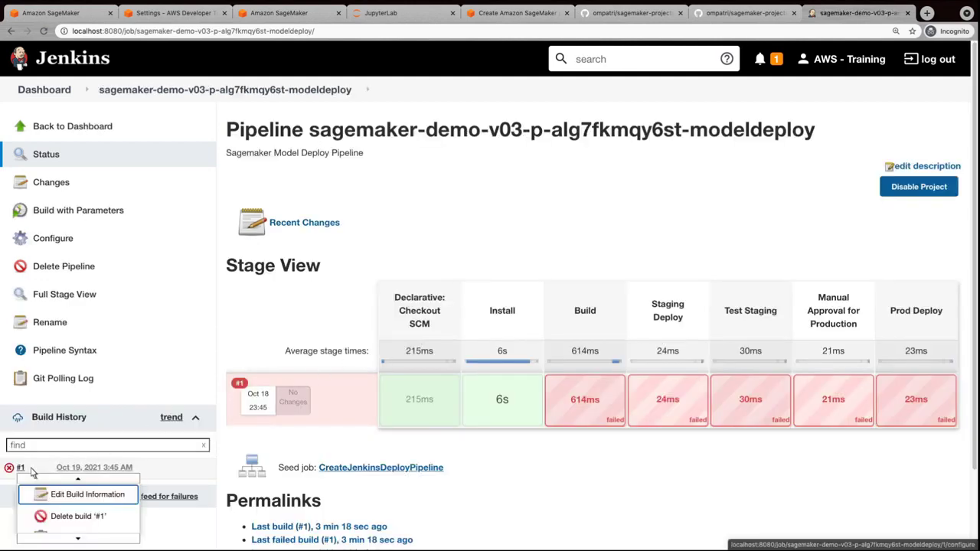
click(100, 517)
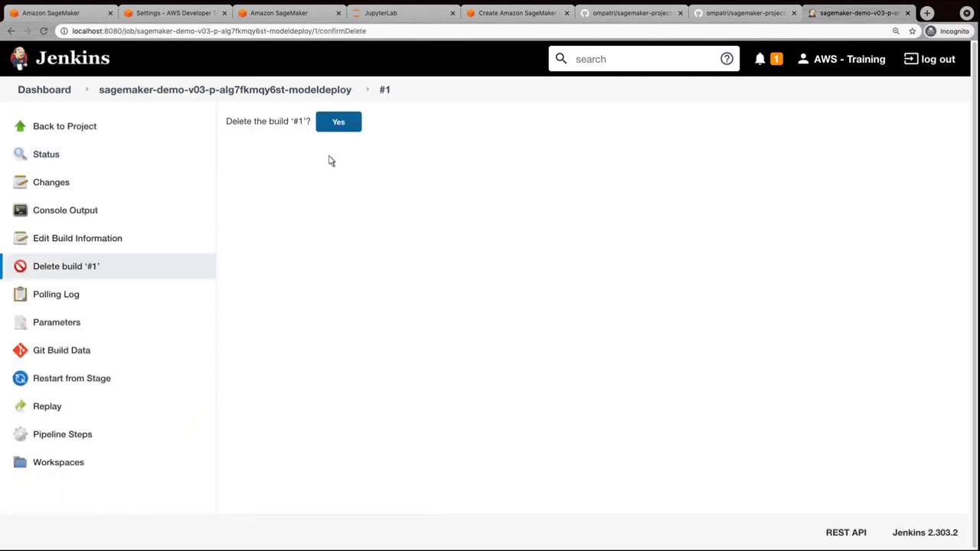
click(351, 128)
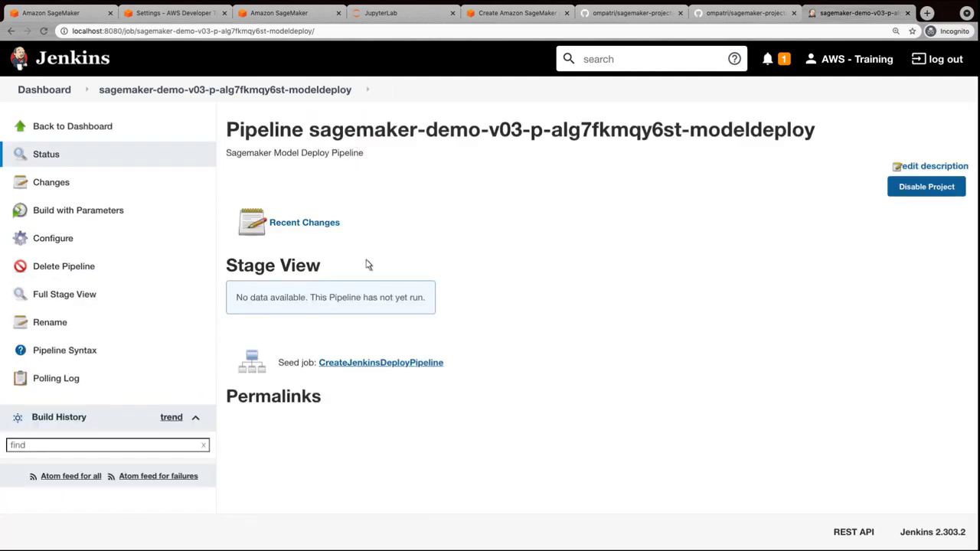
click(382, 373)
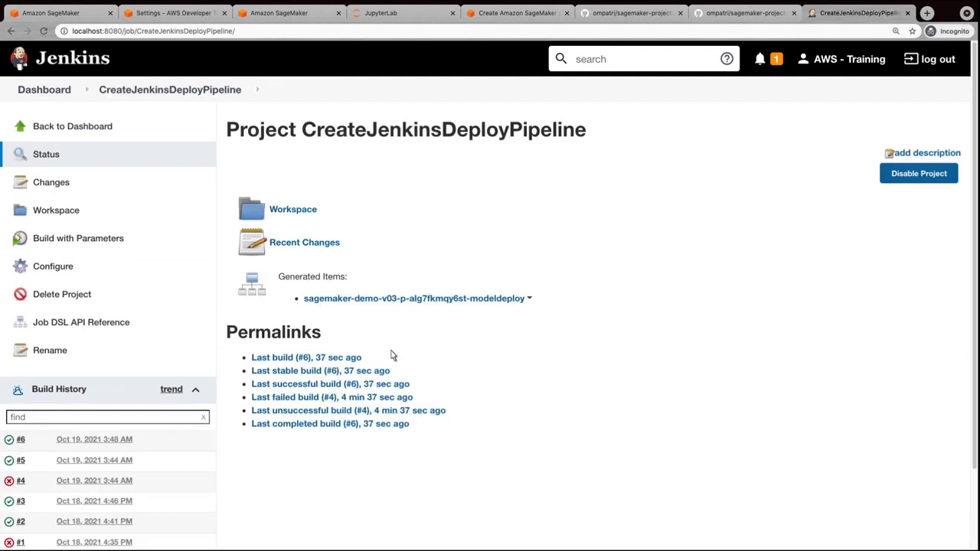
click(420, 311)
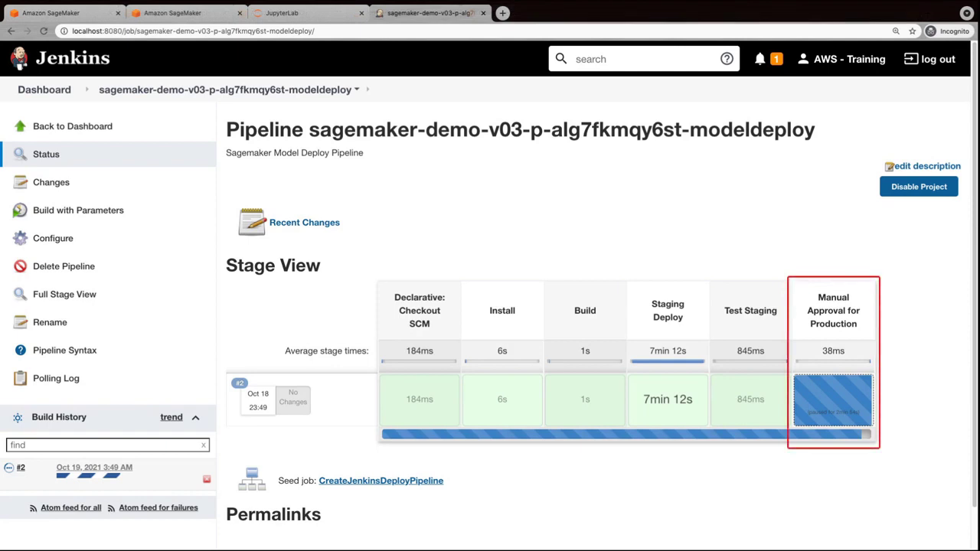
Check the inference endpoints in the SageMaker console and return to the demo-v03 project in SageMaker Studio.
click(176, 17)
click(13, 397)
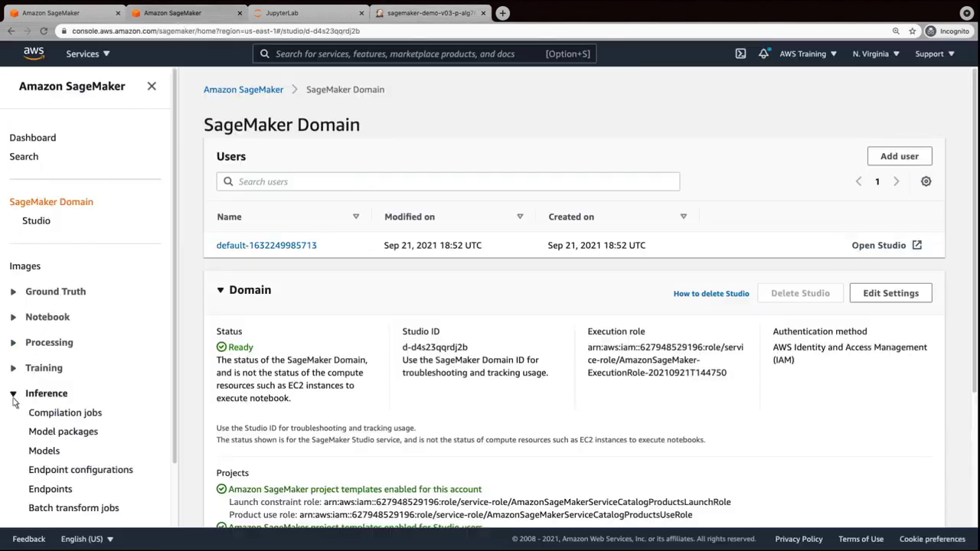
click(49, 494)
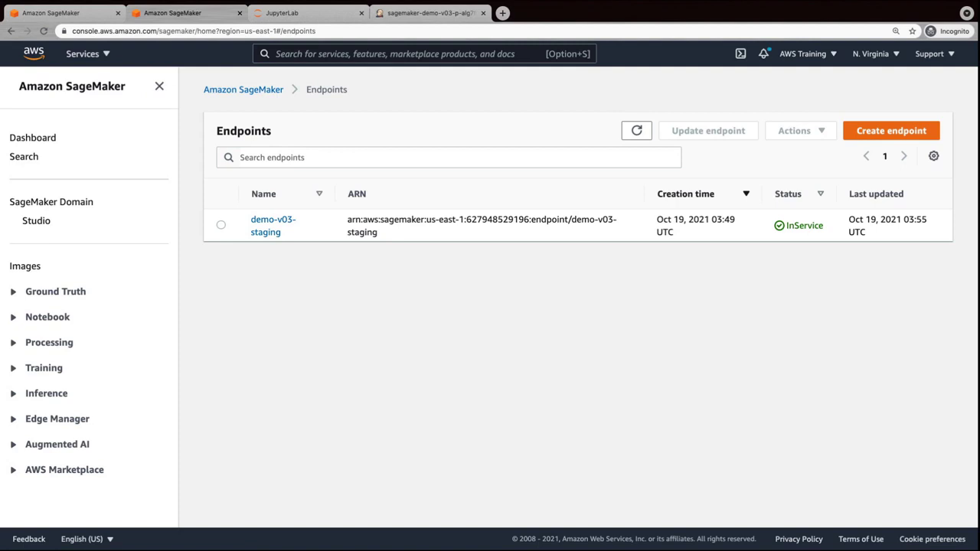
click(288, 18)
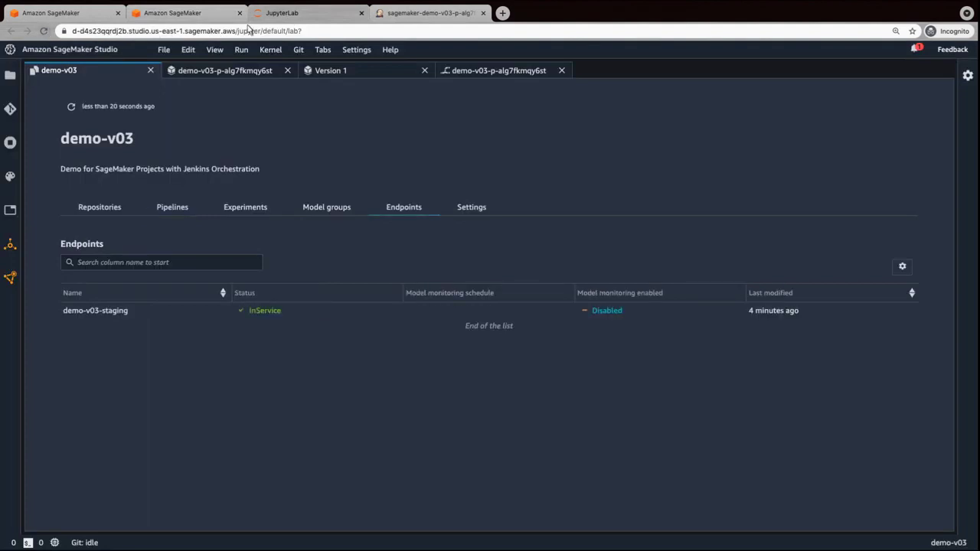
Switch to Jenkins and approve the model for production in the manual approval stage of modeldeploy build #2.
click(426, 19)
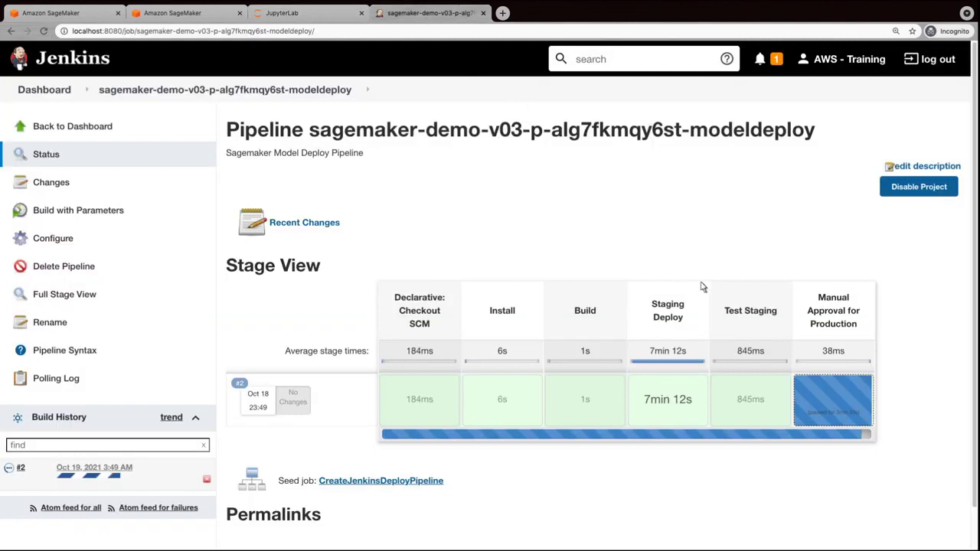
mouse_move(836, 410)
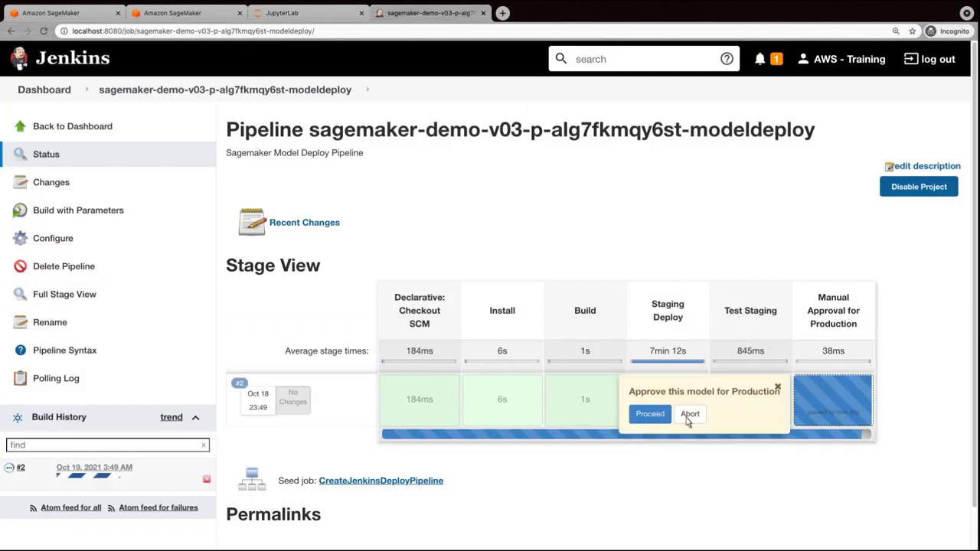
click(650, 414)
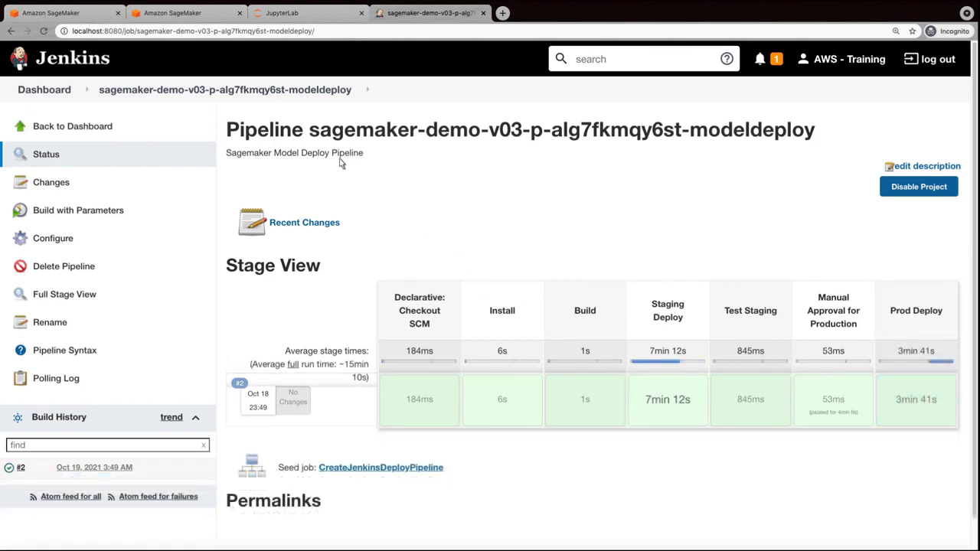
Check the demo-v03-prod endpoint's details in the SageMaker console, then review the demo-v03 project's endpoints and repositories in SageMaker Studio.
click(172, 20)
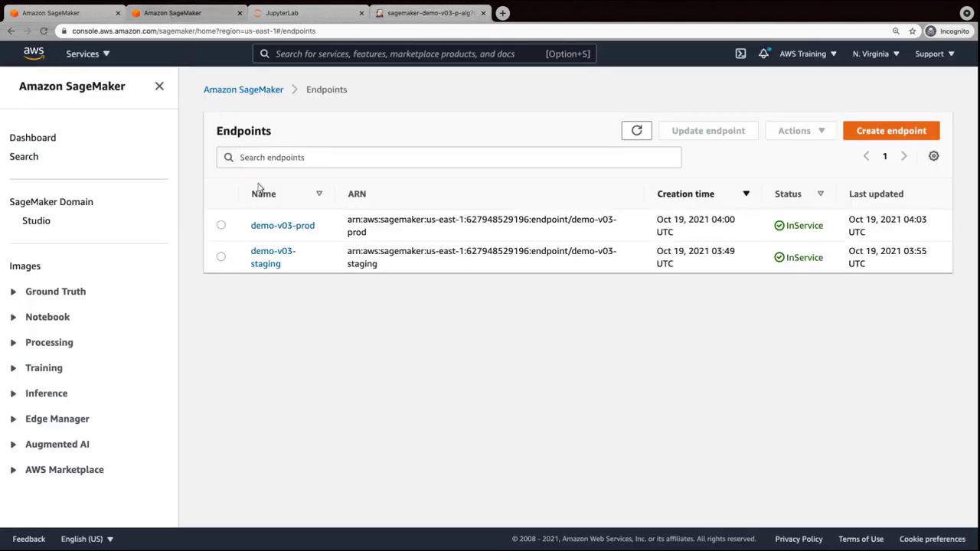
click(283, 226)
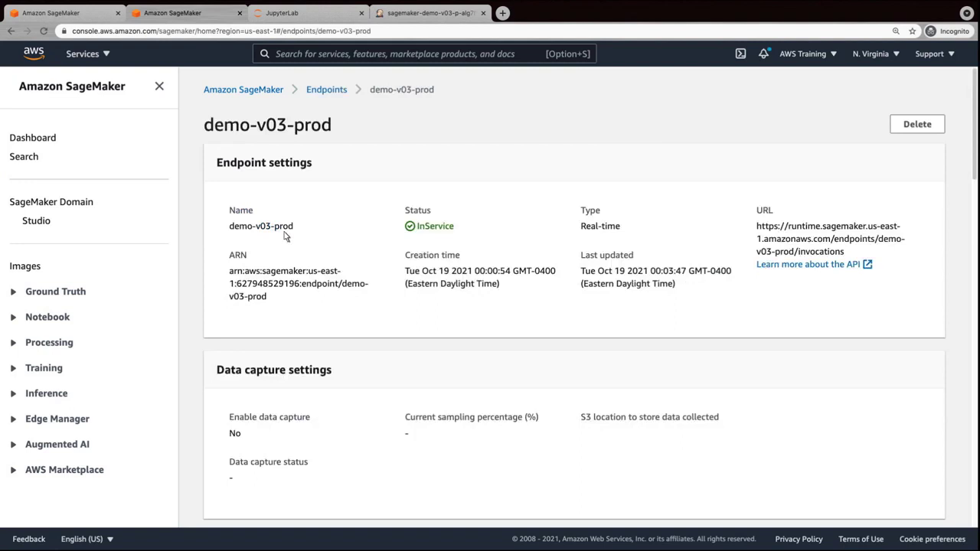
click(326, 90)
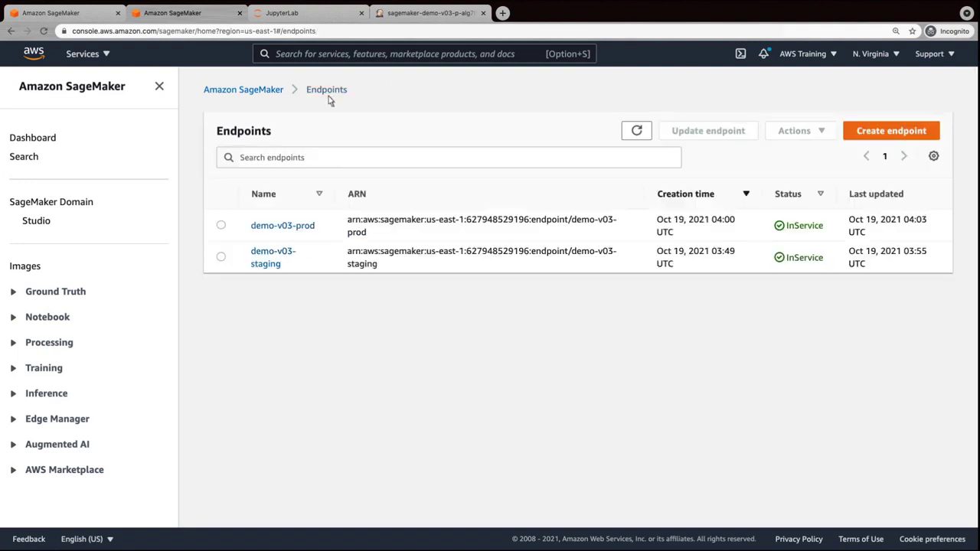
click(283, 13)
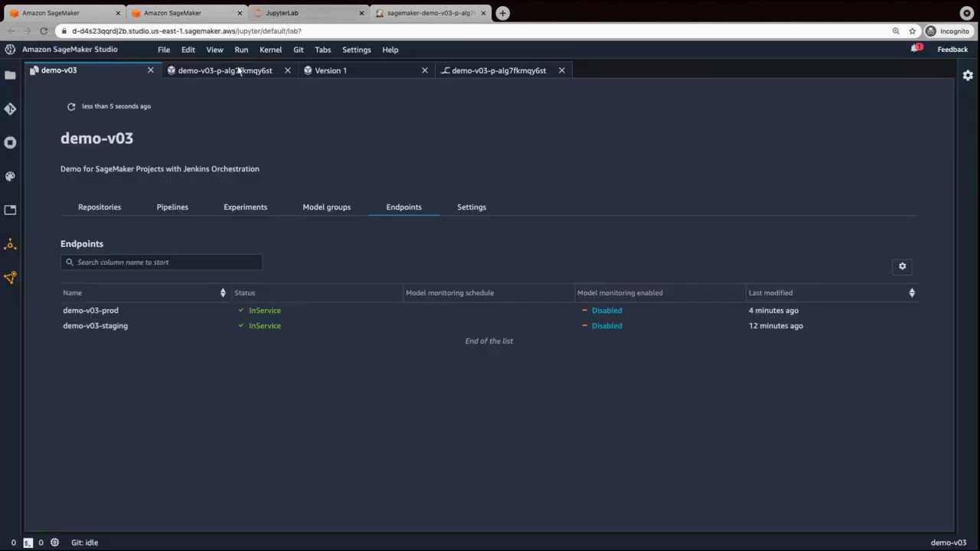
click(100, 211)
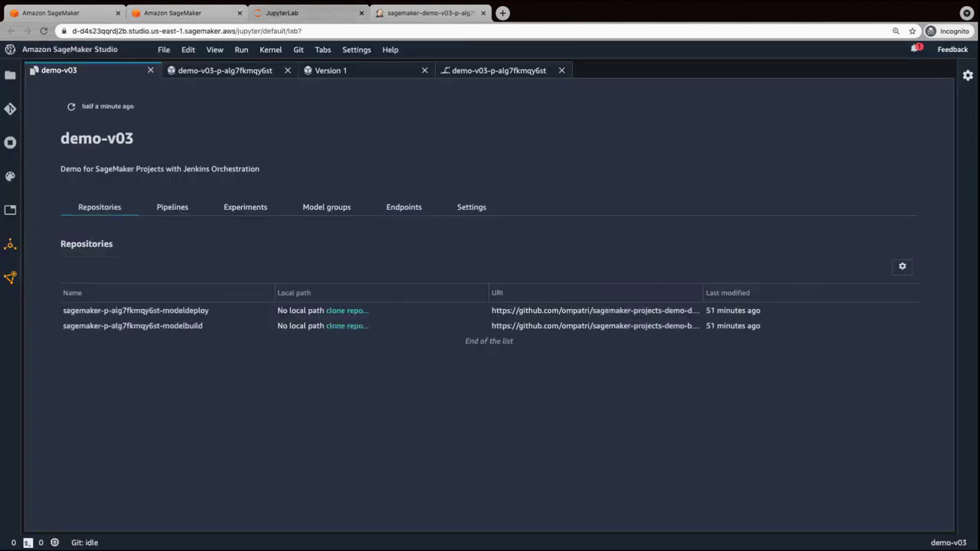